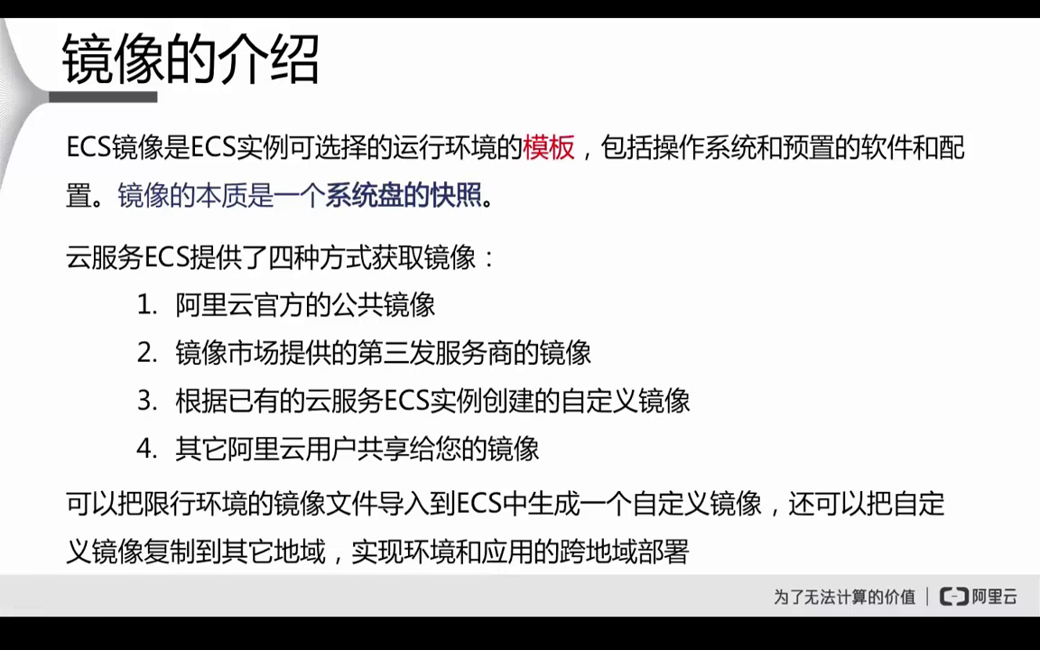
Advance to the demonstration slide, end the slide show and switch to the ECS management console in the browser.
{"action": "key", "text": "Right"}
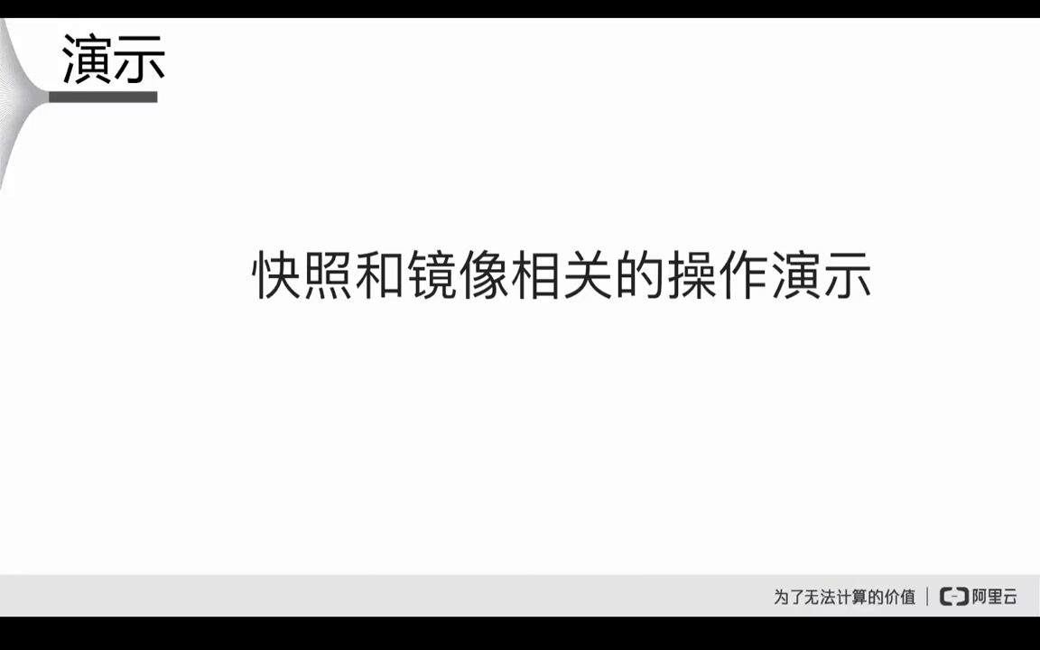
{"action": "key", "text": "Escape"}
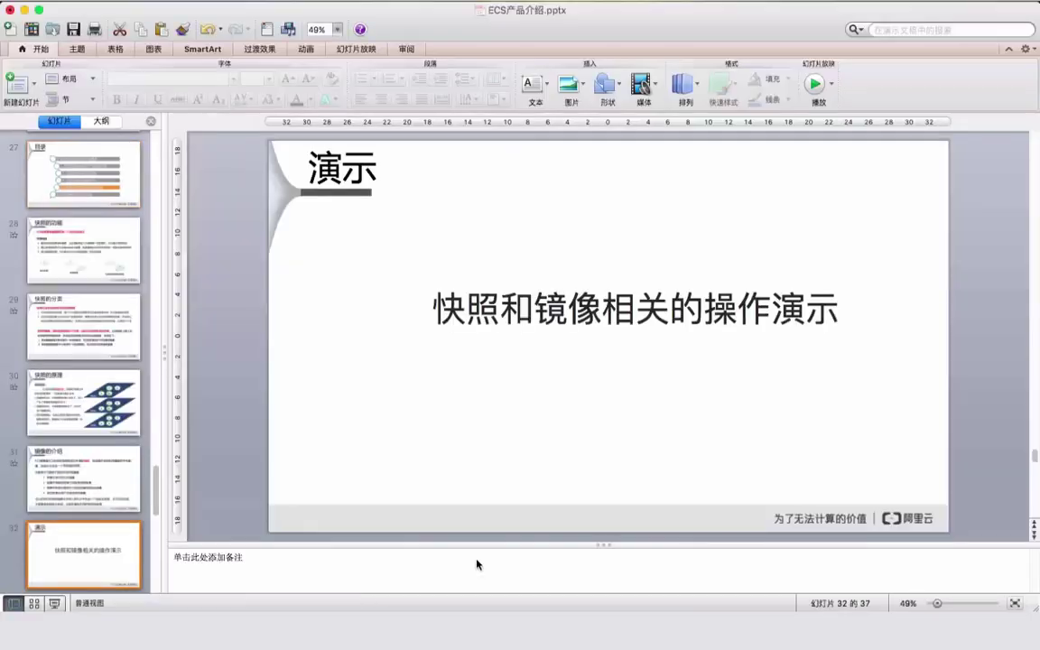
{"action": "left_click", "coordinate": [729, 623]}
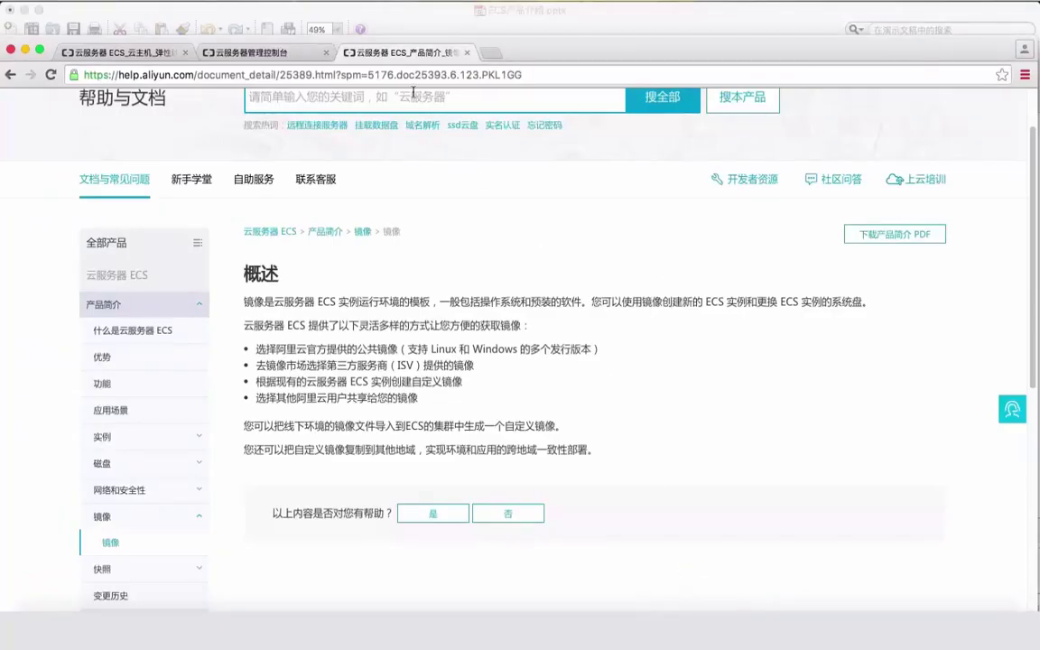
{"action": "left_click", "coordinate": [242, 54]}
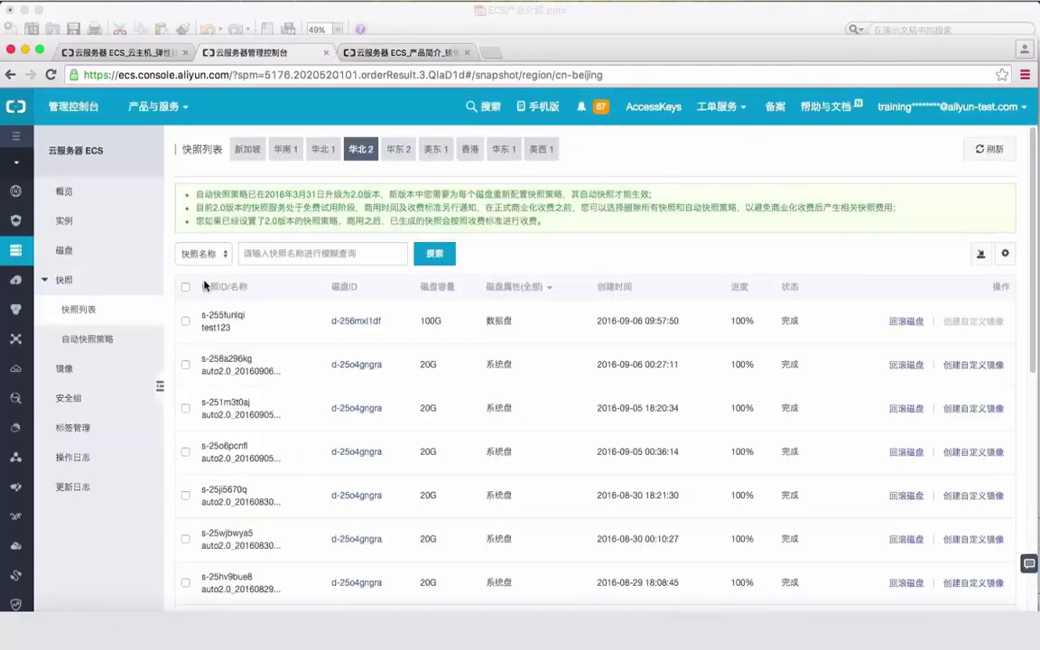
Create a snapshot named test0001 of the 100 GB data disk d-256mxl1df.
{"action": "left_click", "coordinate": [81, 253]}
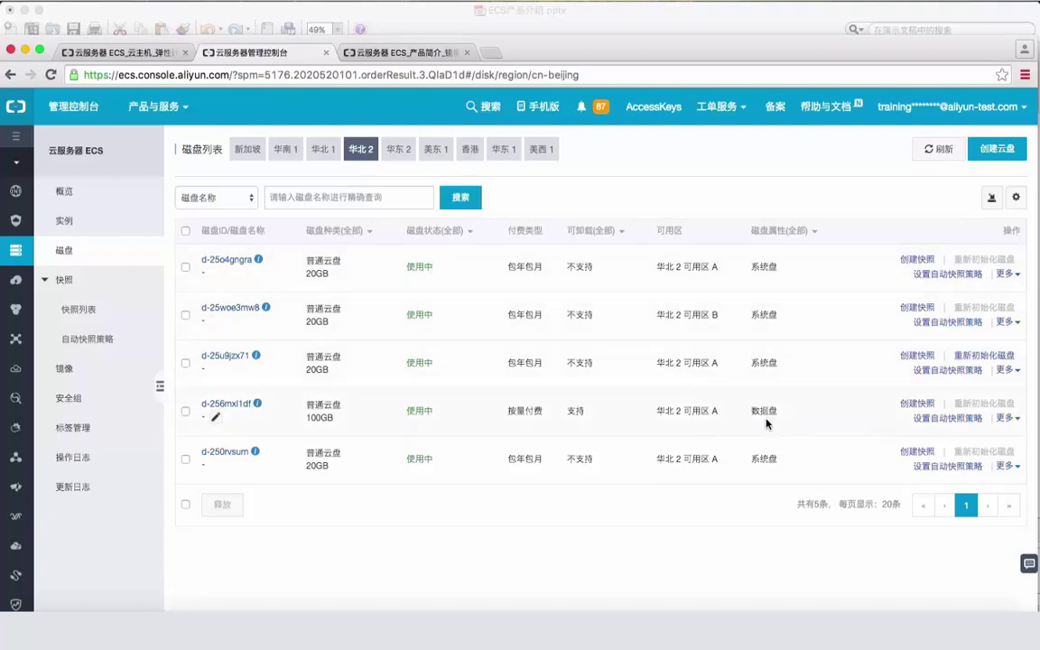
{"action": "left_click", "coordinate": [912, 406]}
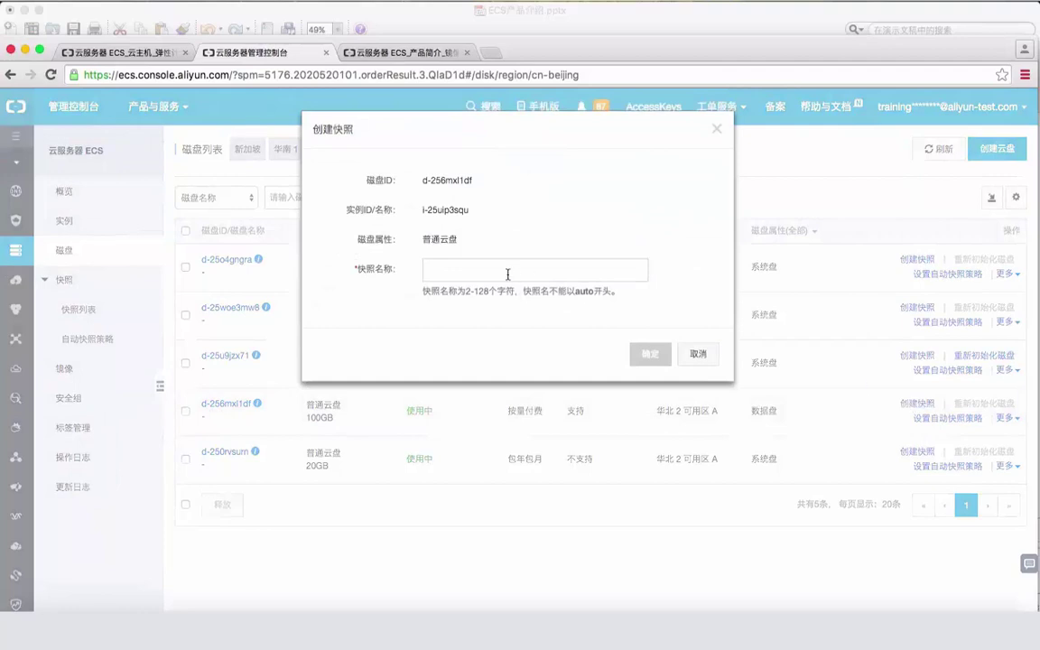
{"action": "left_click", "coordinate": [508, 272]}
{"action": "type", "text": "test"}
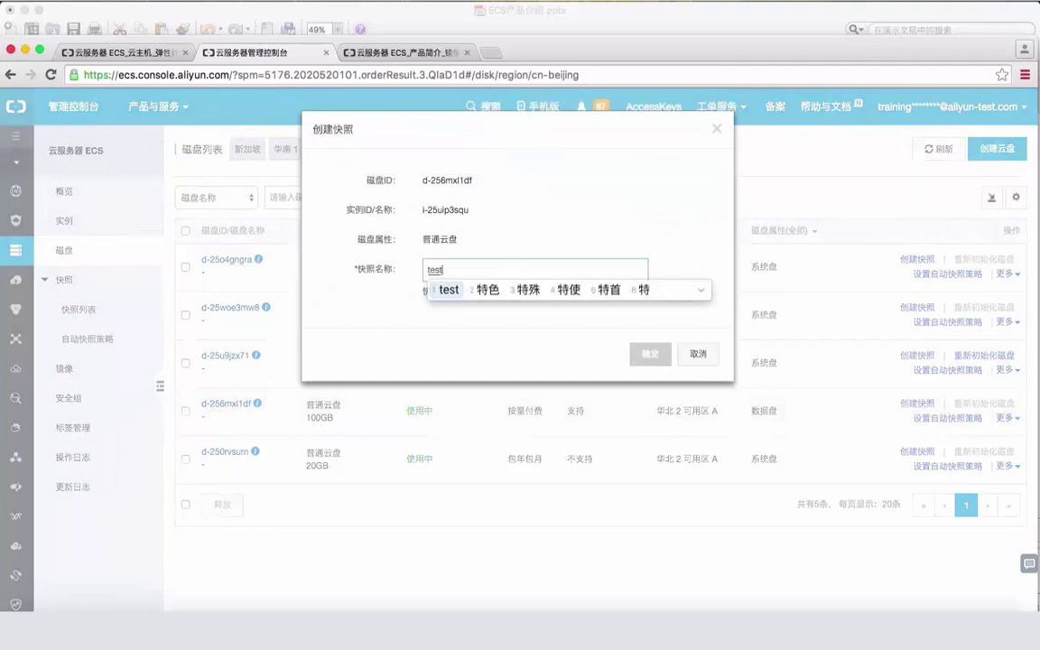
{"action": "key", "text": "Return"}
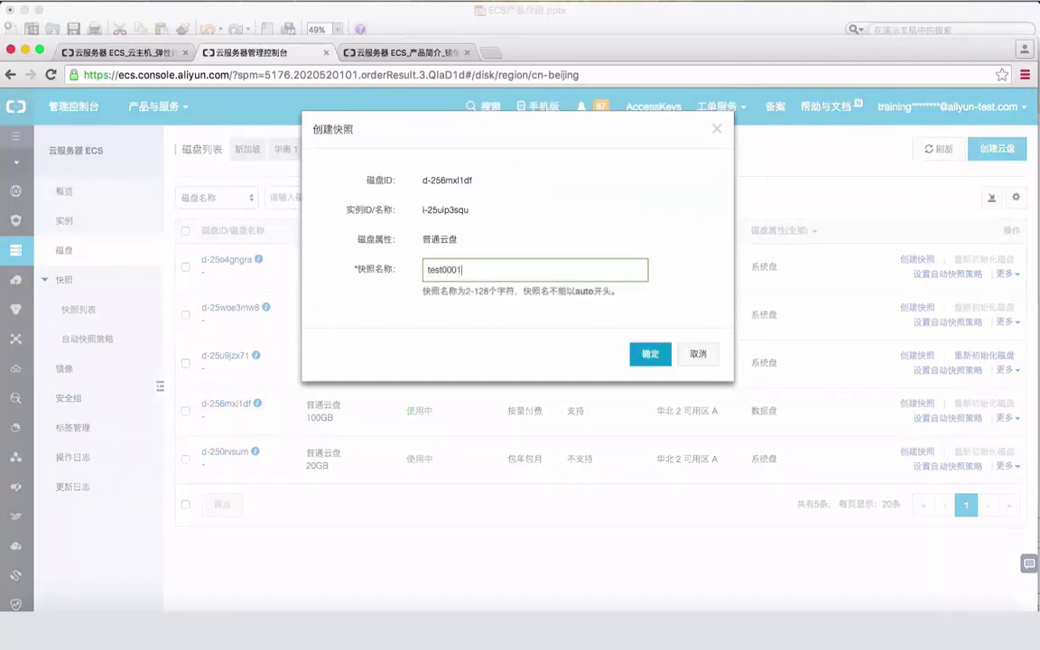
{"action": "type", "text": "0001"}
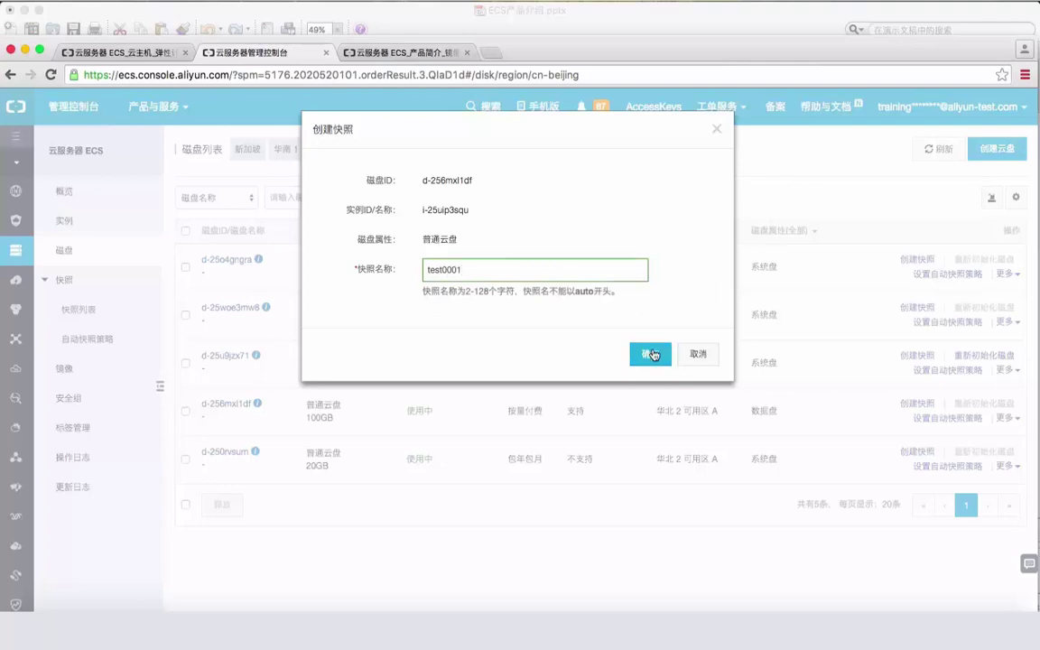
{"action": "left_click", "coordinate": [650, 353]}
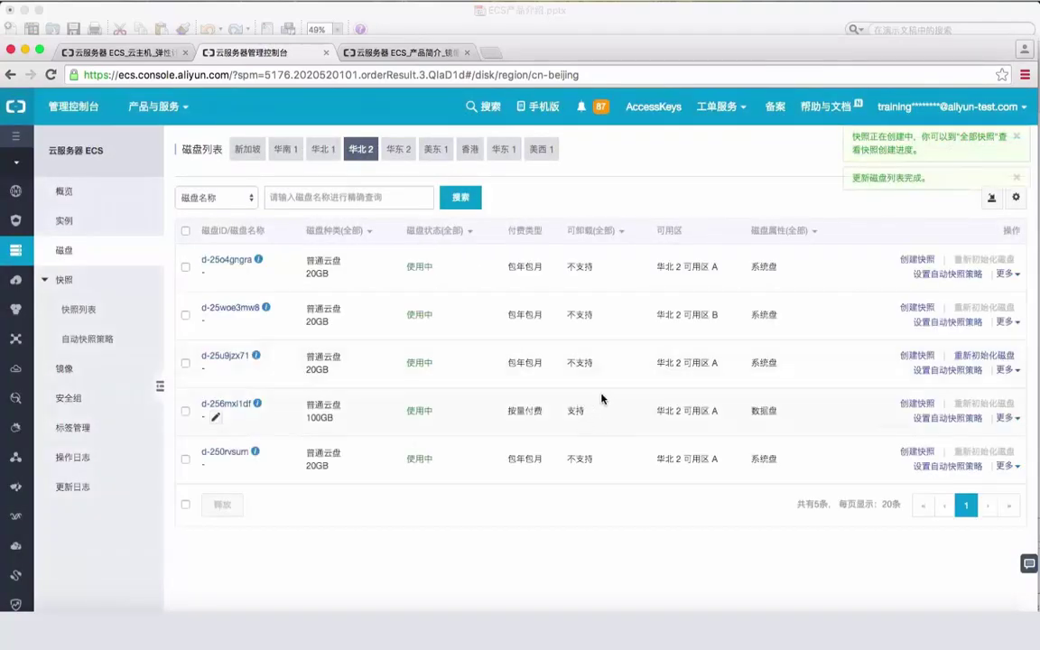
Open the snapshot list and examine the manual and automatic snapshots, including their naming, disk type and progress.
{"action": "left_click", "coordinate": [112, 317]}
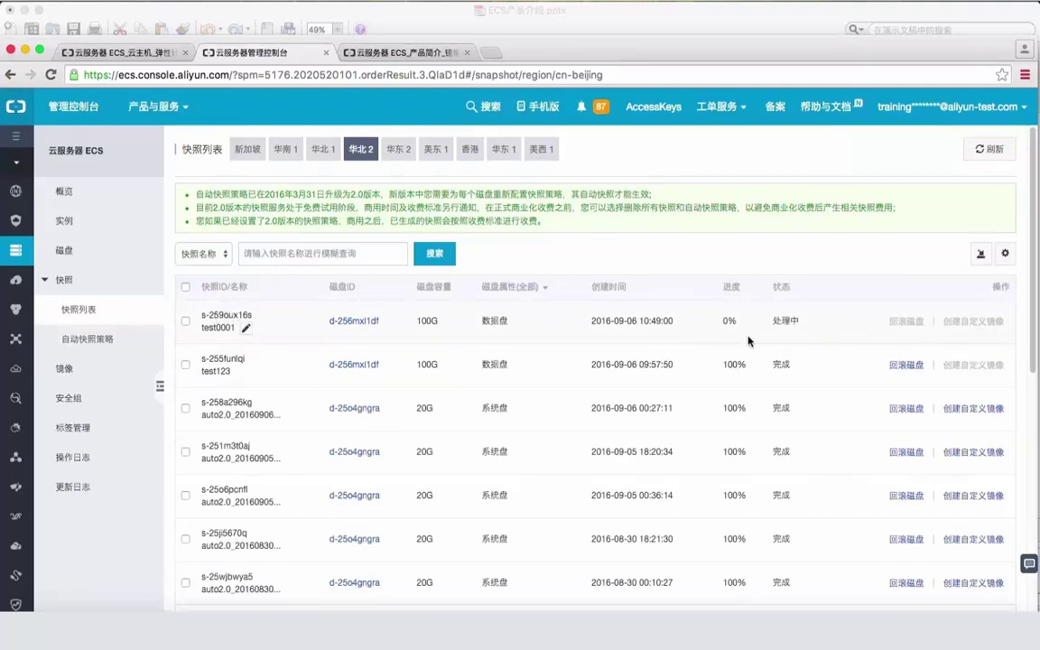
{"action": "scroll", "coordinate": [505, 387], "scroll_direction": "down", "scroll_amount": 1}
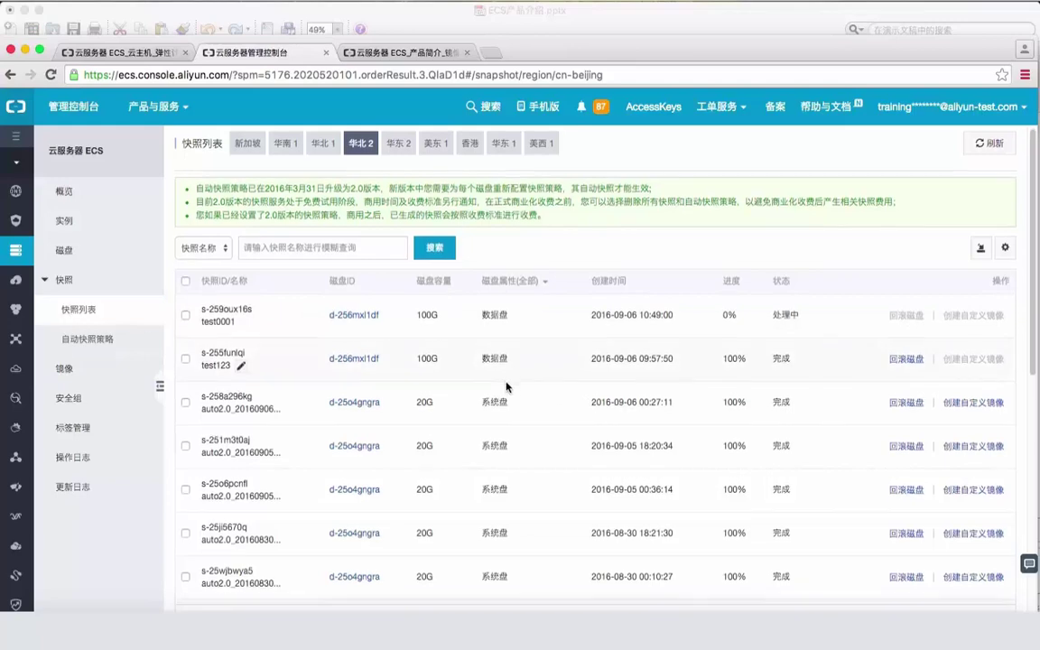
{"action": "scroll", "coordinate": [505, 386], "scroll_direction": "down", "scroll_amount": 5}
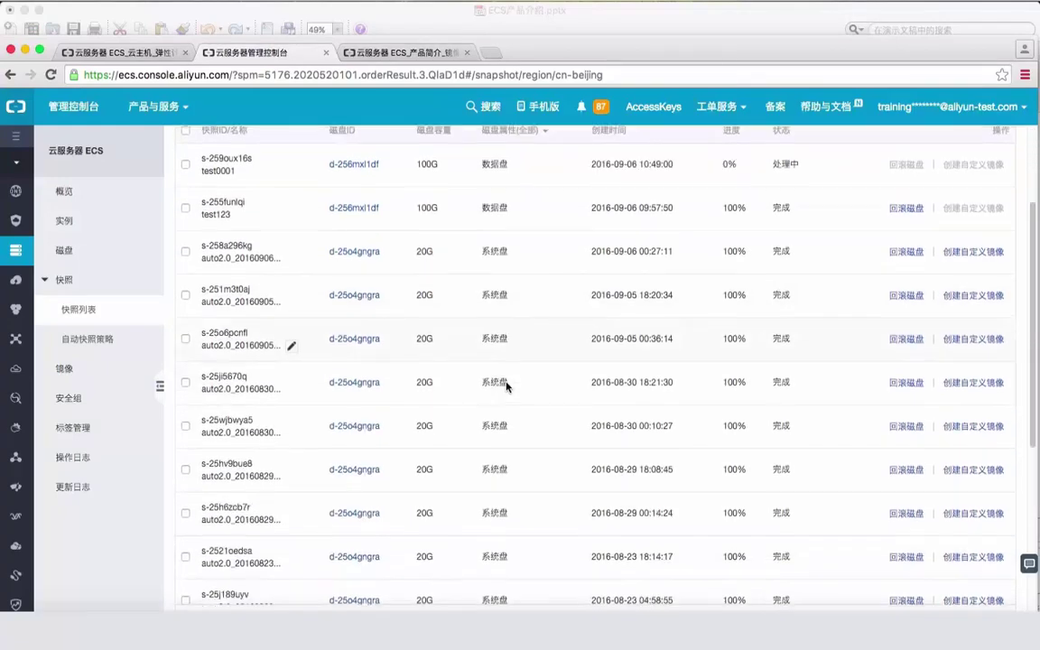
{"action": "scroll", "coordinate": [506, 387], "scroll_direction": "down", "scroll_amount": 5}
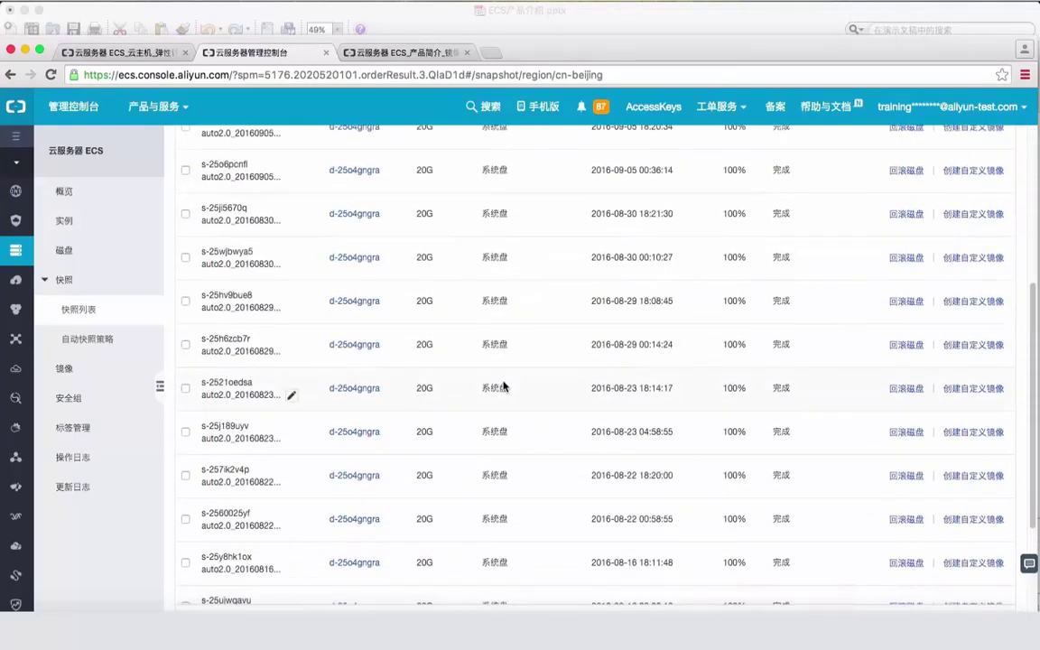
{"action": "scroll", "coordinate": [503, 387], "scroll_direction": "up", "scroll_amount": 10}
{"action": "scroll", "coordinate": [210, 375], "scroll_direction": "down", "scroll_amount": 1}
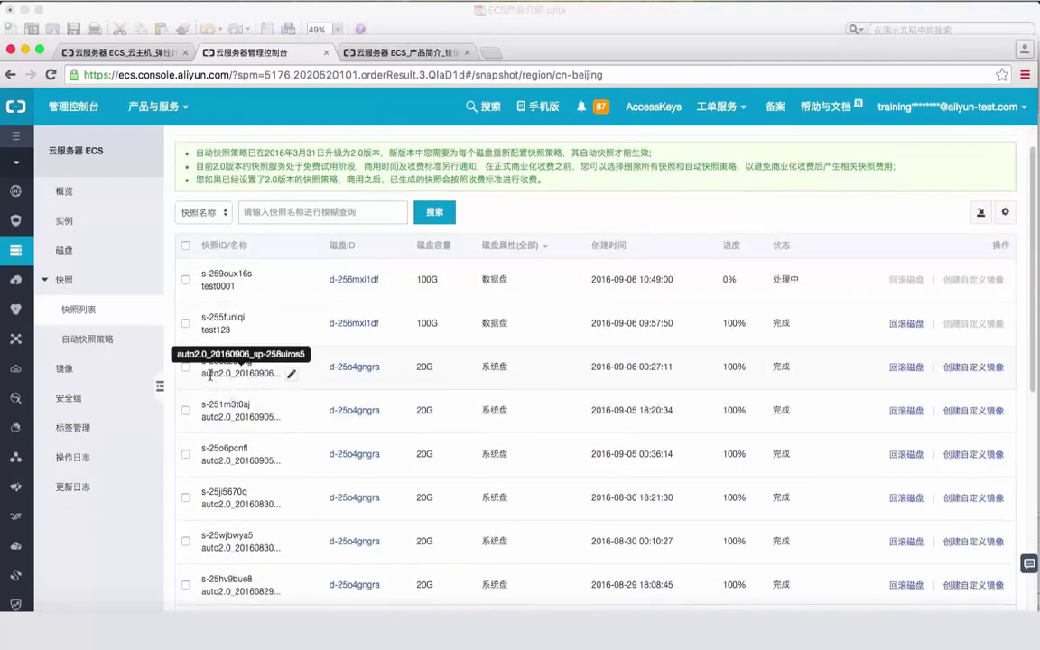
{"action": "left_click_drag", "start_coordinate": [204, 374], "coordinate": [233, 376]}
{"action": "left_click", "coordinate": [235, 377]}
{"action": "scroll", "coordinate": [251, 386], "scroll_direction": "down", "scroll_amount": 1}
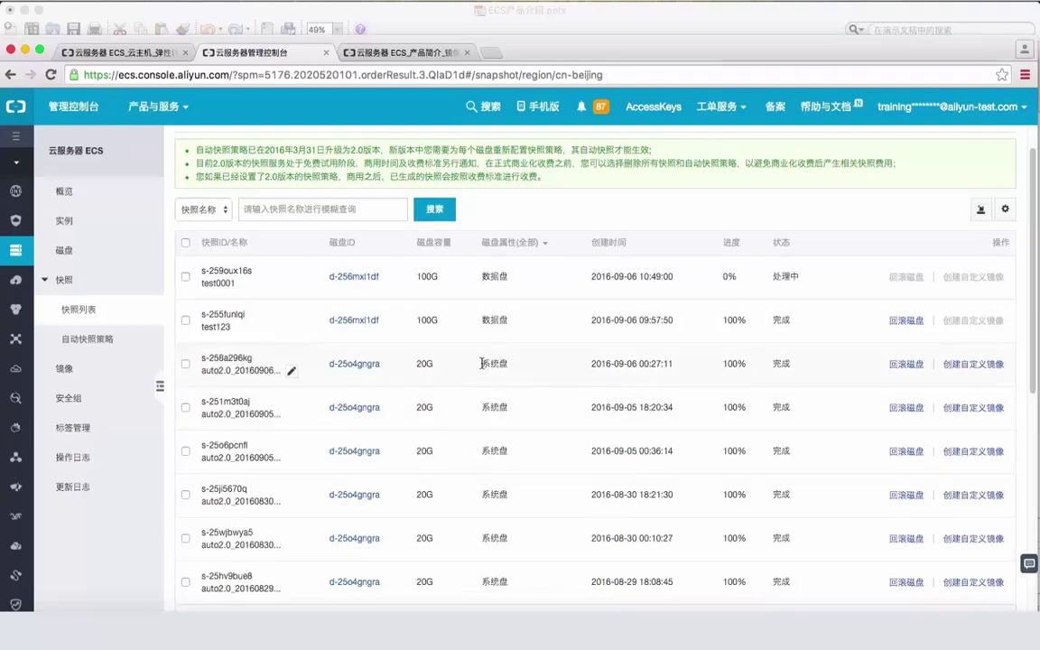
{"action": "left_click_drag", "start_coordinate": [481, 363], "coordinate": [515, 362]}
{"action": "left_click", "coordinate": [516, 362]}
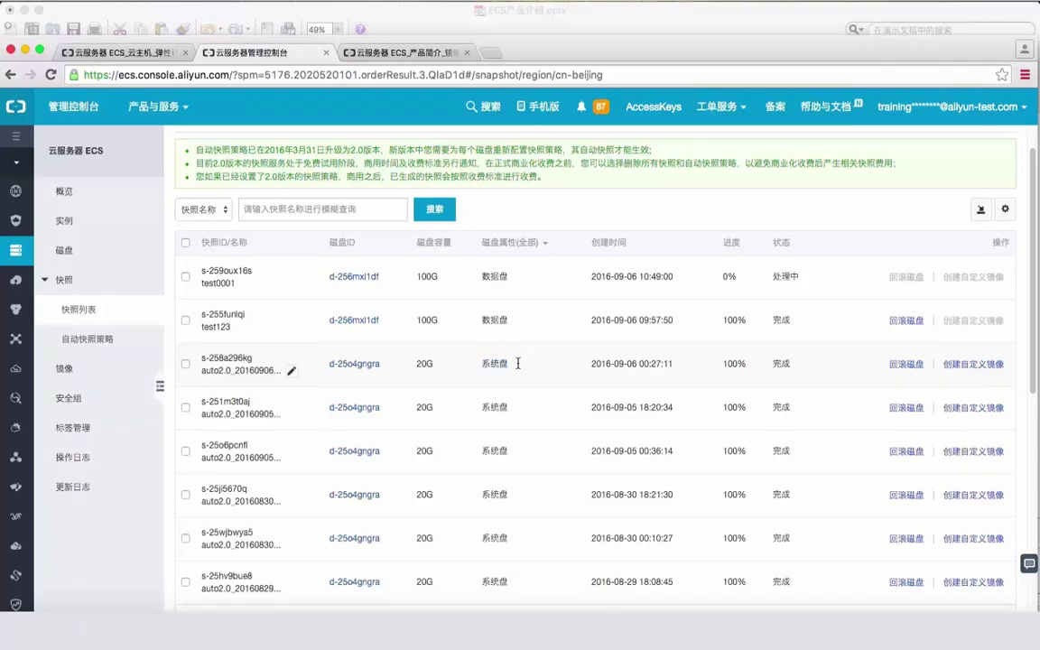
{"action": "left_click", "coordinate": [974, 365]}
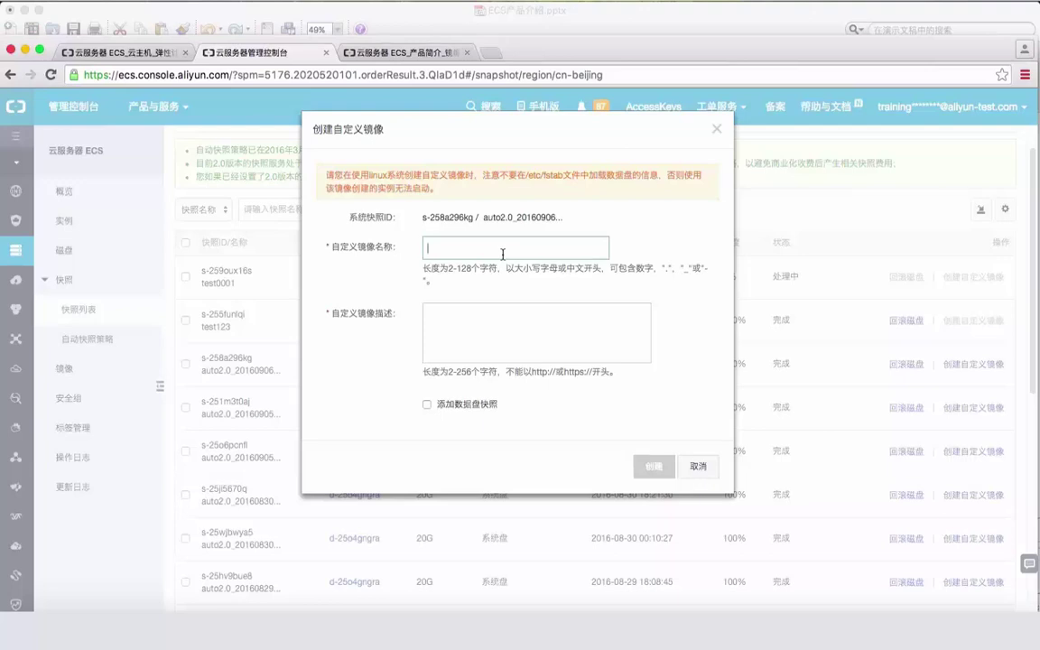
{"action": "type", "text": "annie"}
{"action": "key", "text": "Return"}
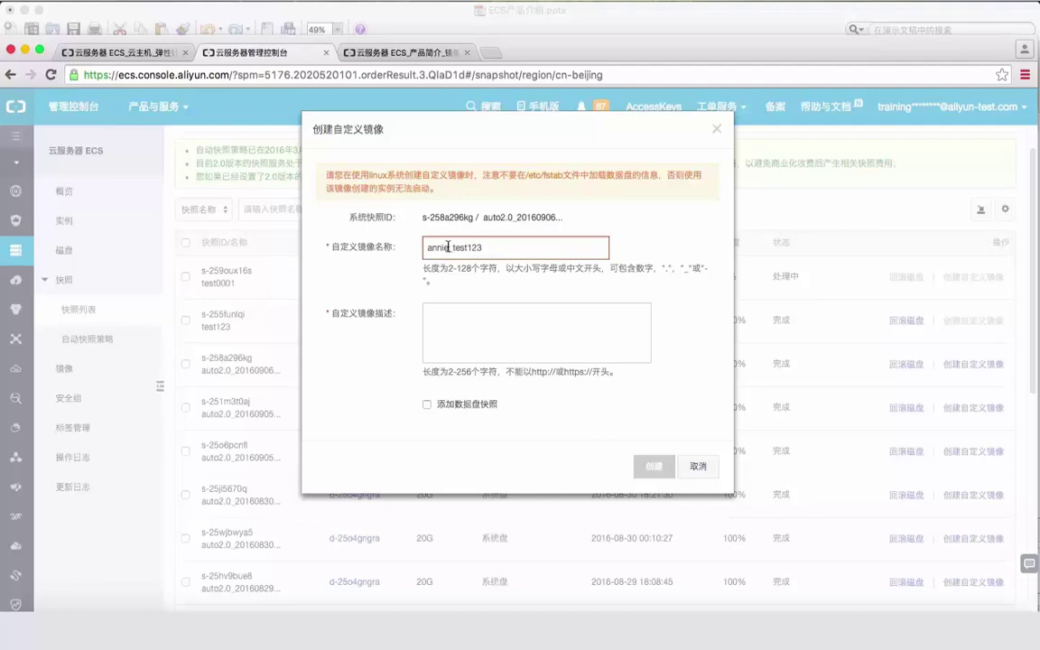
{"action": "left_click_drag", "start_coordinate": [452, 247], "coordinate": [458, 247]}
{"action": "left_click", "coordinate": [496, 316]}
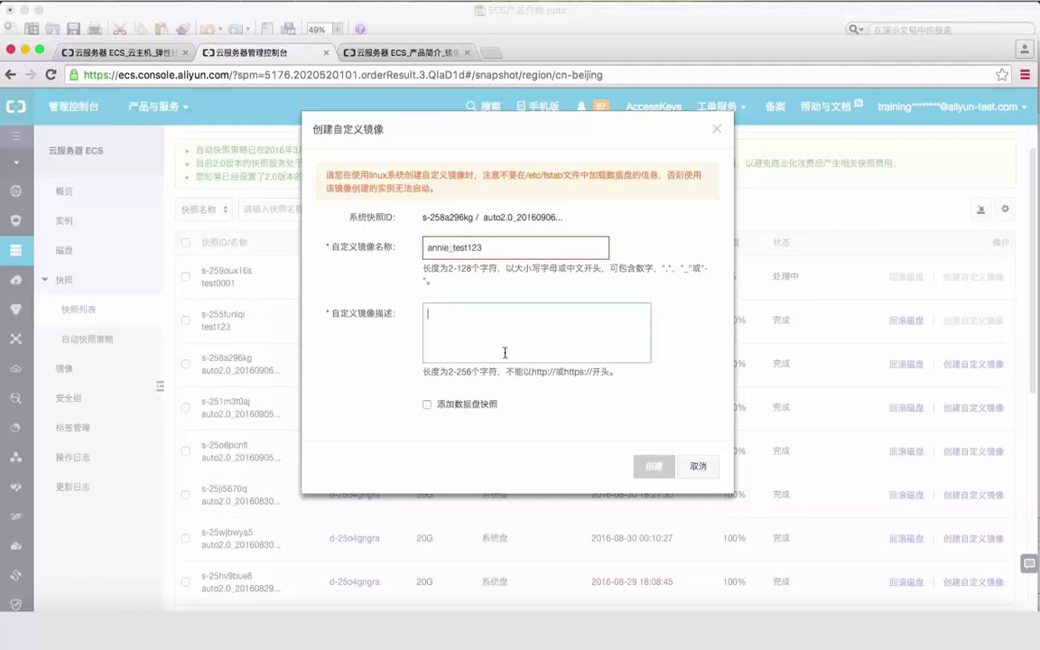
{"action": "type", "text": "www"}
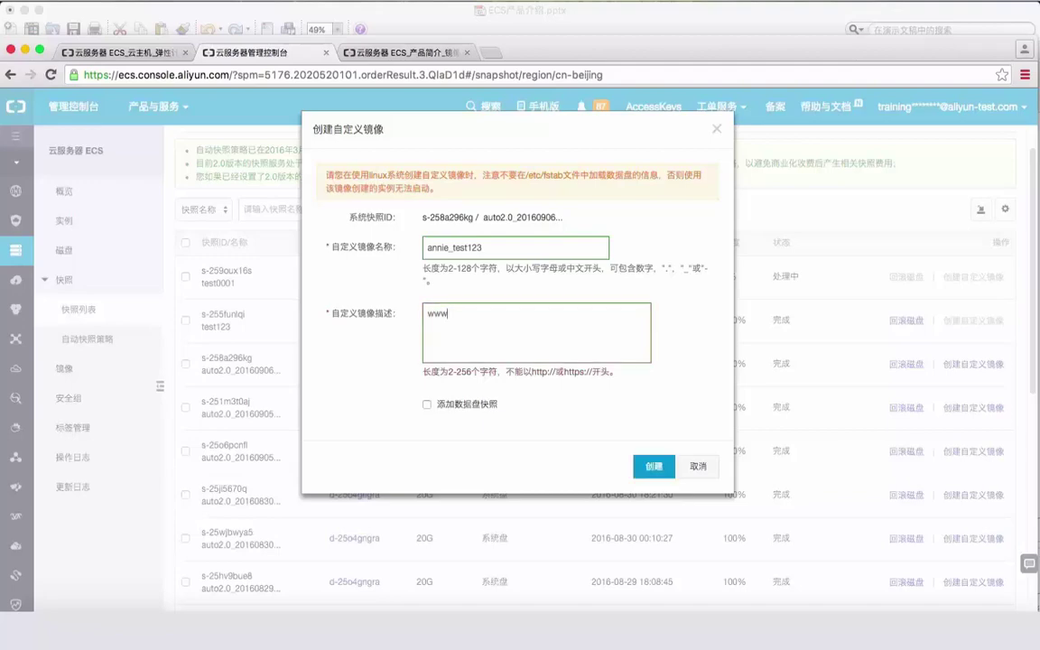
{"action": "left_click", "coordinate": [655, 470]}
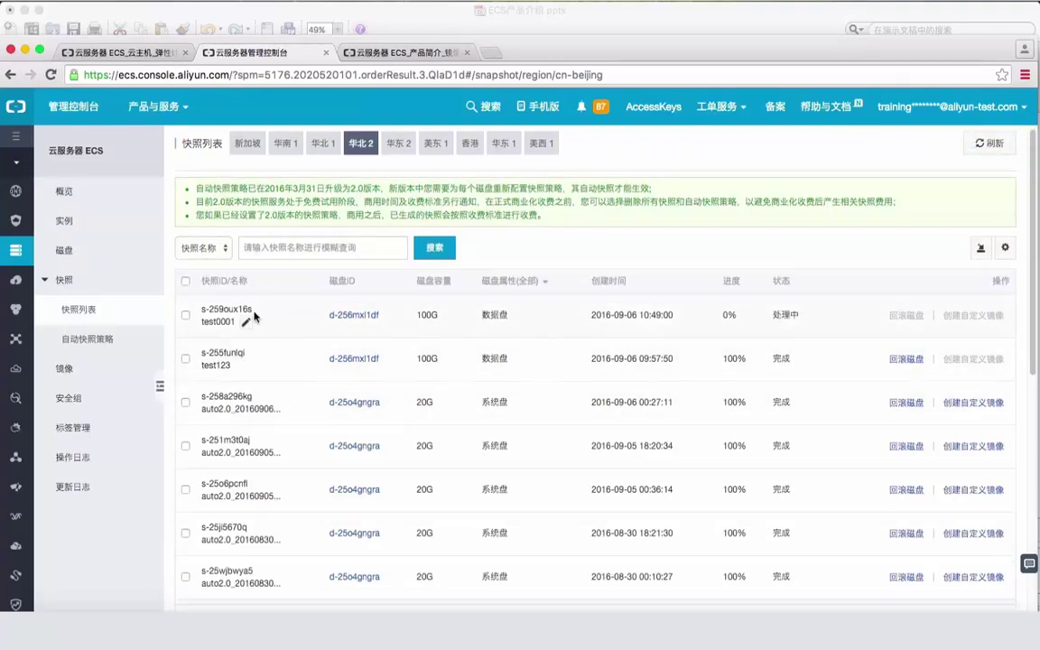
Reload the snapshot list and check the progress of test0001 and the actions available for it.
{"action": "left_click_drag", "start_coordinate": [198, 311], "coordinate": [921, 318]}
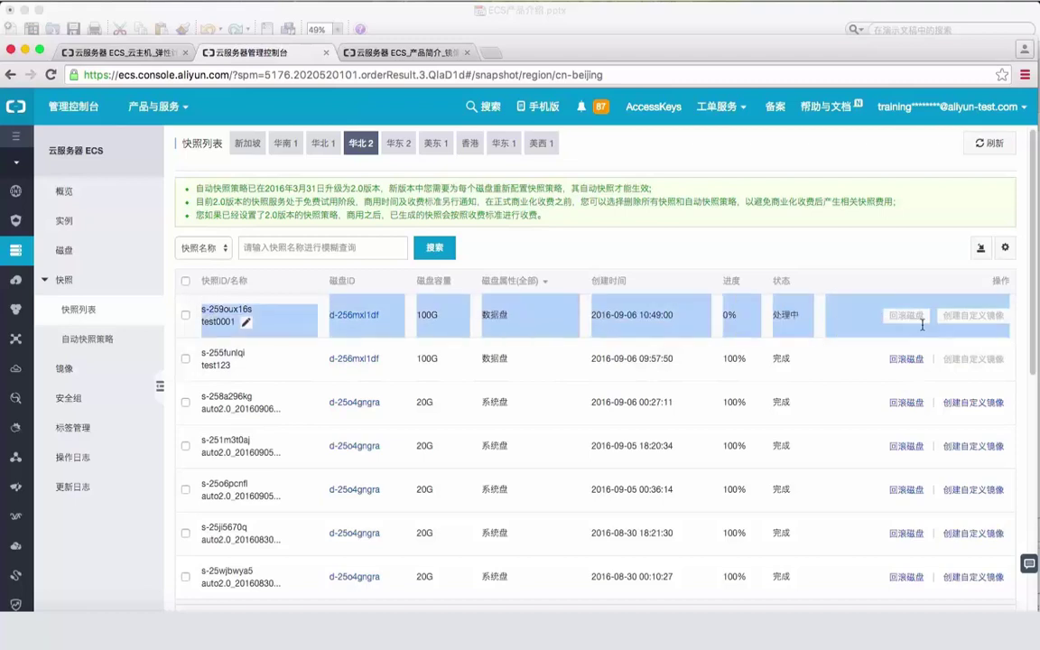
{"action": "left_click", "coordinate": [51, 74]}
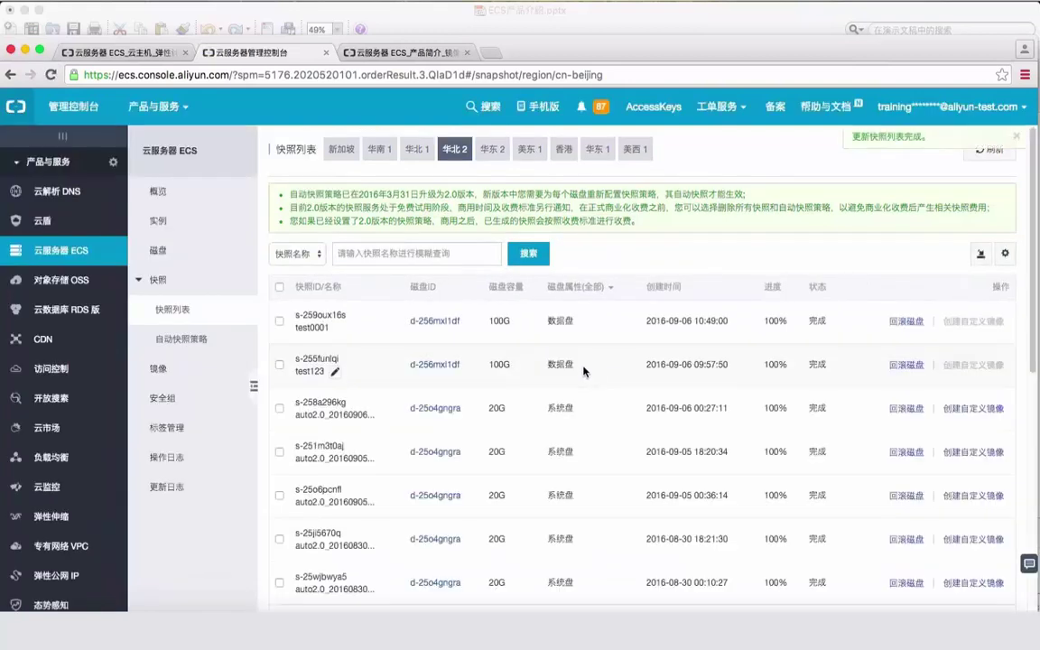
{"action": "double_click", "coordinate": [543, 45]}
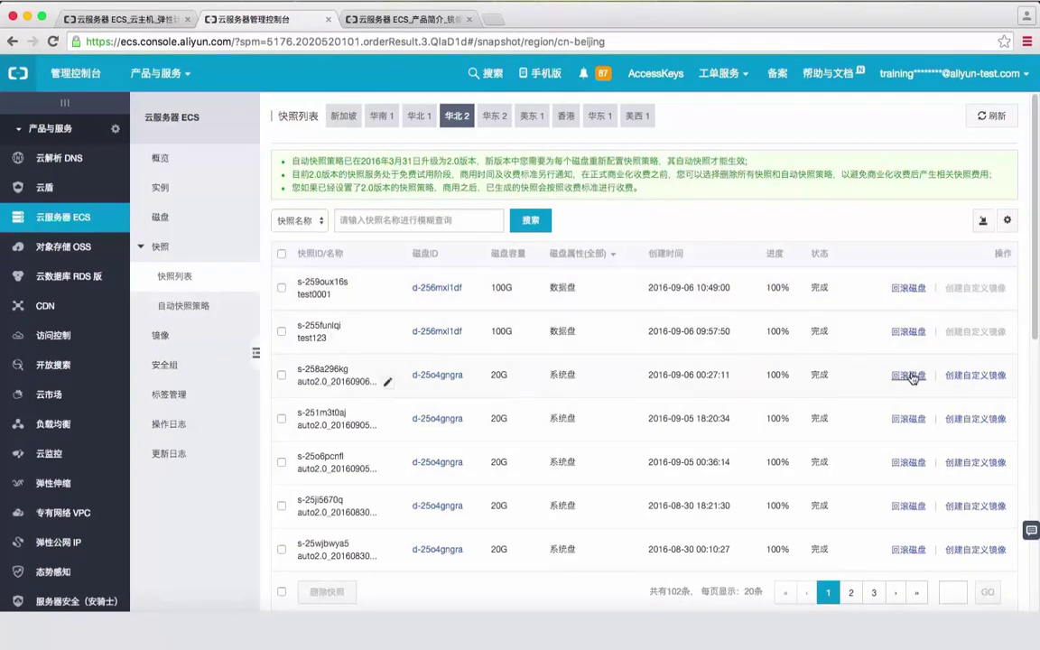
{"action": "scroll", "coordinate": [914, 378], "scroll_direction": "down", "scroll_amount": 2}
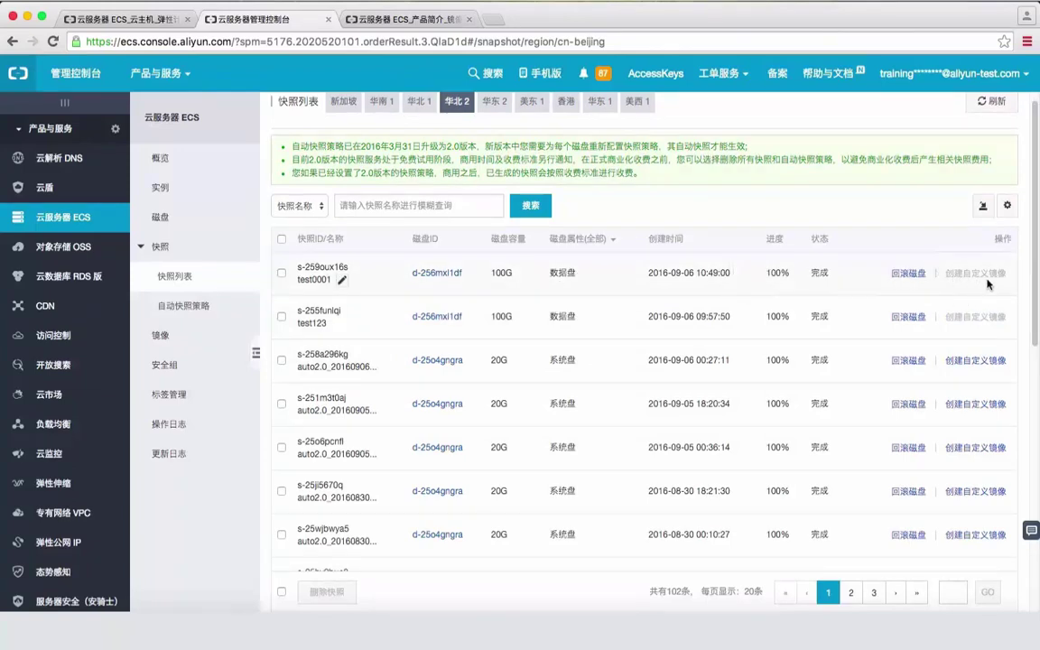
{"action": "mouse_move", "coordinate": [974, 284]}
Create an automatic snapshot policy named test1111 that runs at 00:00 every Monday (周一) and keeps snapshots permanently (永久保留).
{"action": "left_click", "coordinate": [172, 310]}
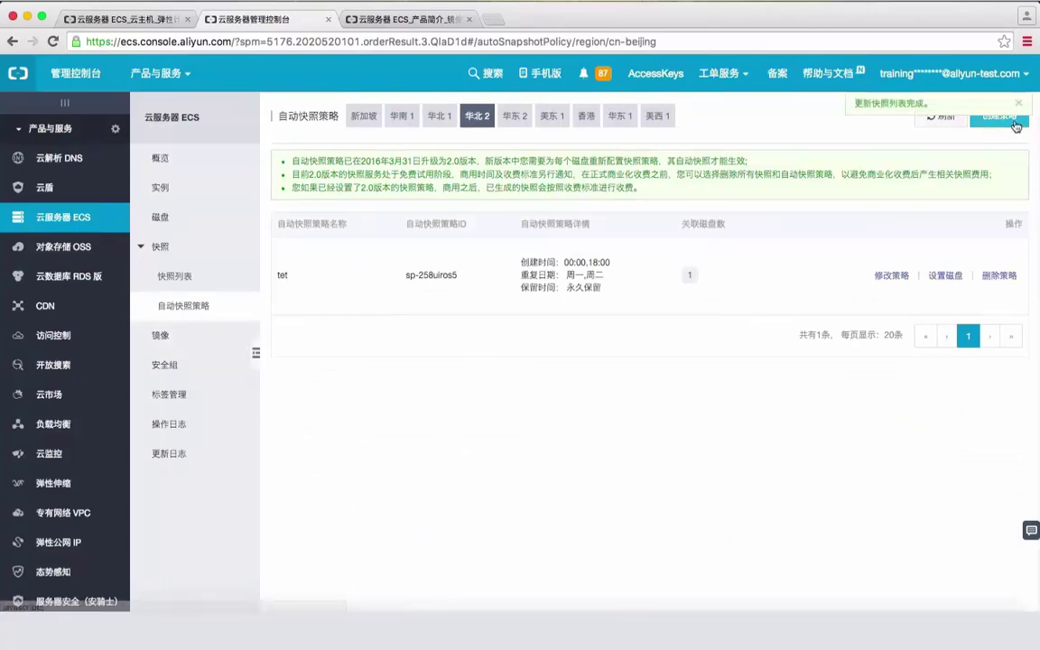
{"action": "left_click", "coordinate": [1016, 105]}
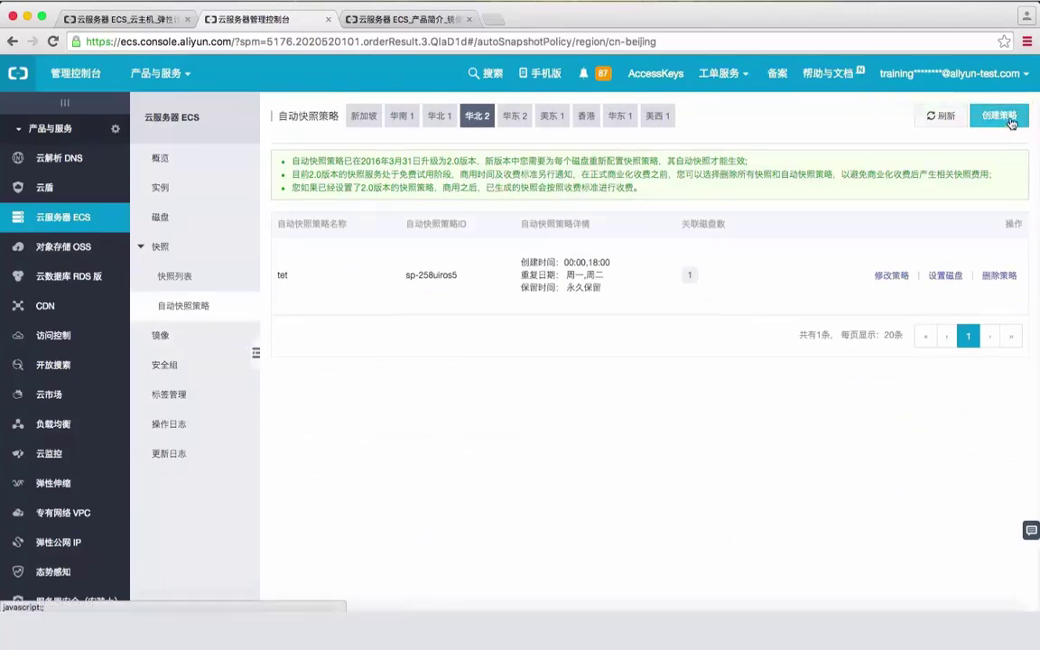
{"action": "left_click", "coordinate": [1001, 116]}
{"action": "left_click", "coordinate": [465, 263]}
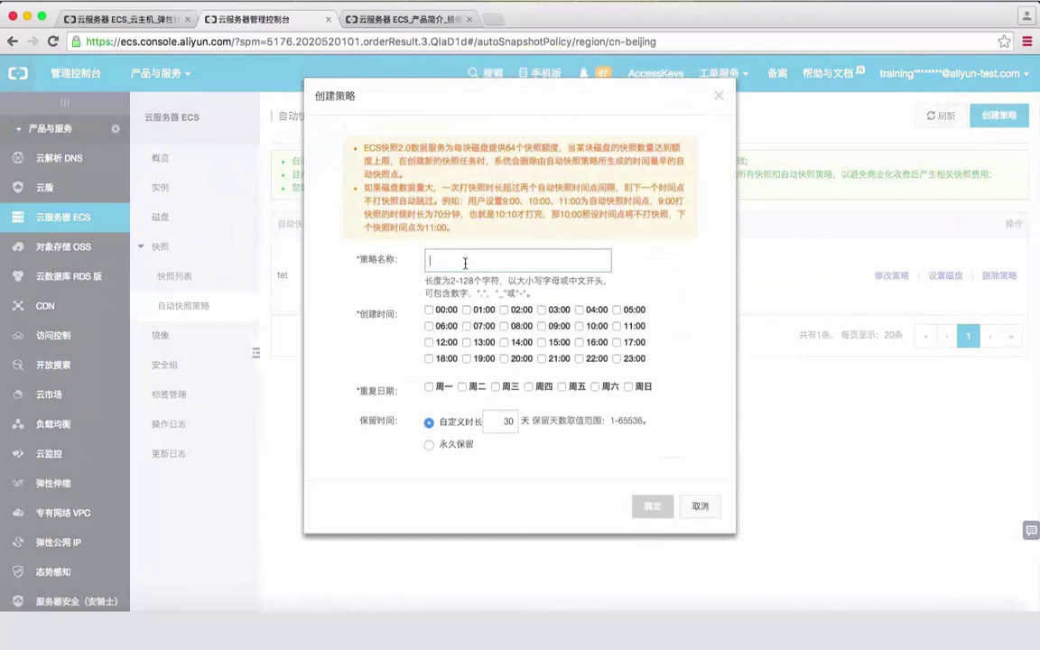
{"action": "type", "text": "test1111"}
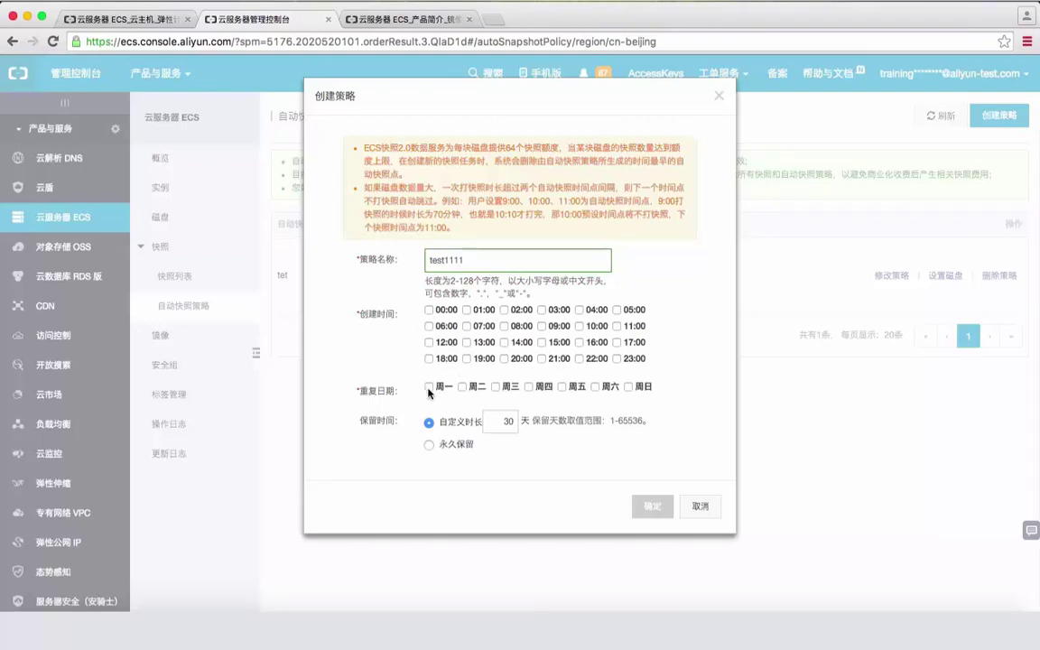
{"action": "left_click", "coordinate": [439, 311]}
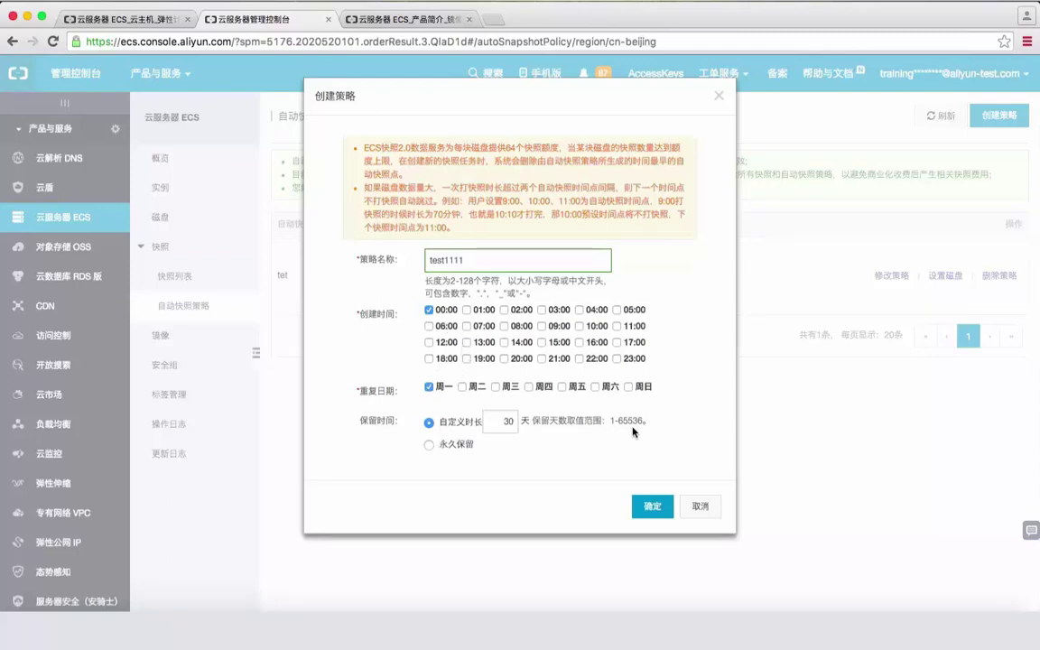
{"action": "left_click", "coordinate": [430, 446]}
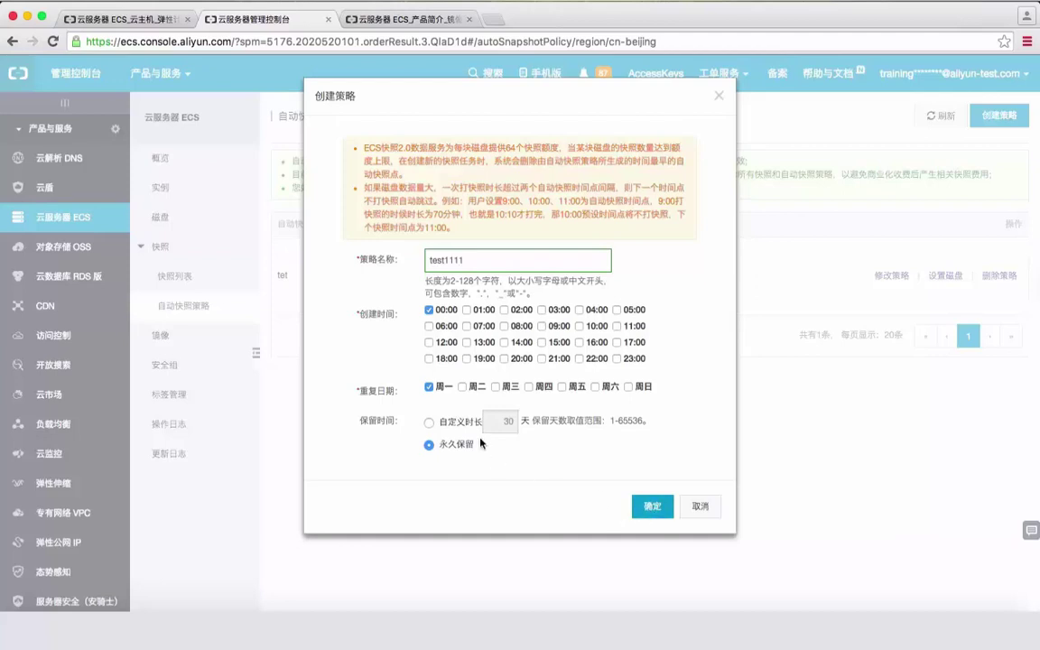
{"action": "left_click", "coordinate": [644, 510]}
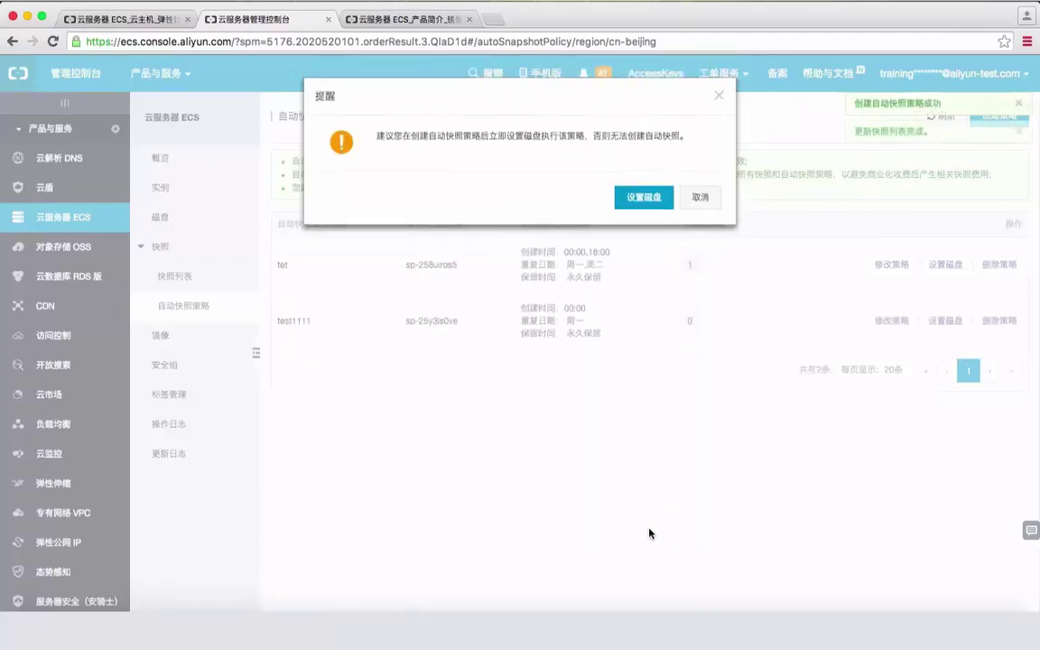
Apply the new automatic snapshot policy test1111 to the 20GB system disk d-25u9jzx71 and close the disk settings.
{"action": "left_click", "coordinate": [642, 202]}
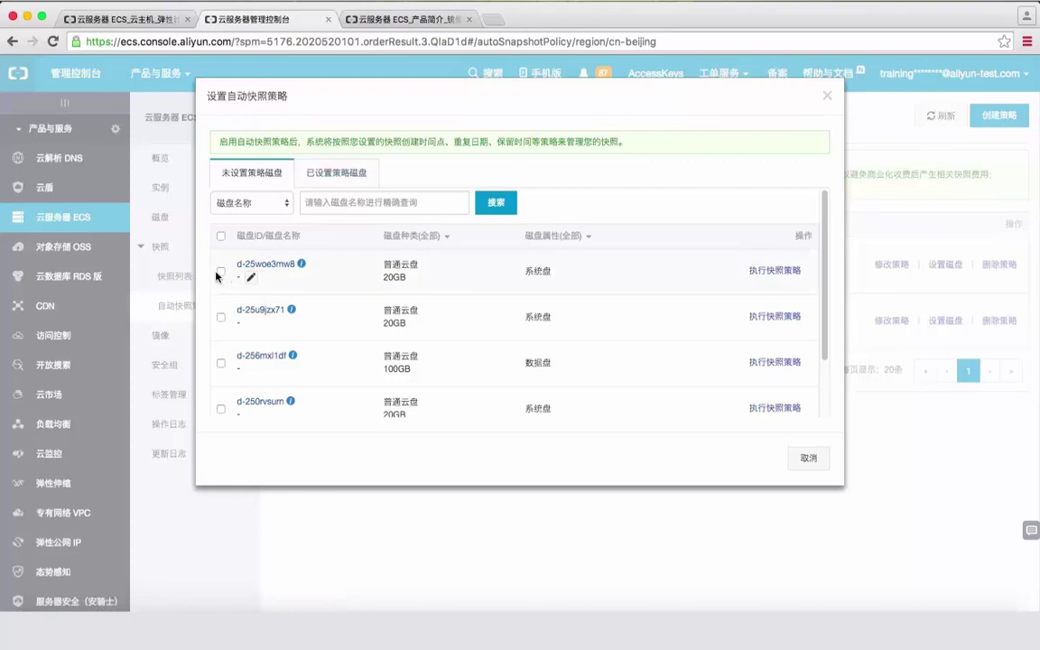
{"action": "scroll", "coordinate": [224, 287], "scroll_direction": "down", "scroll_amount": 1}
{"action": "scroll", "coordinate": [225, 289], "scroll_direction": "down", "scroll_amount": 3}
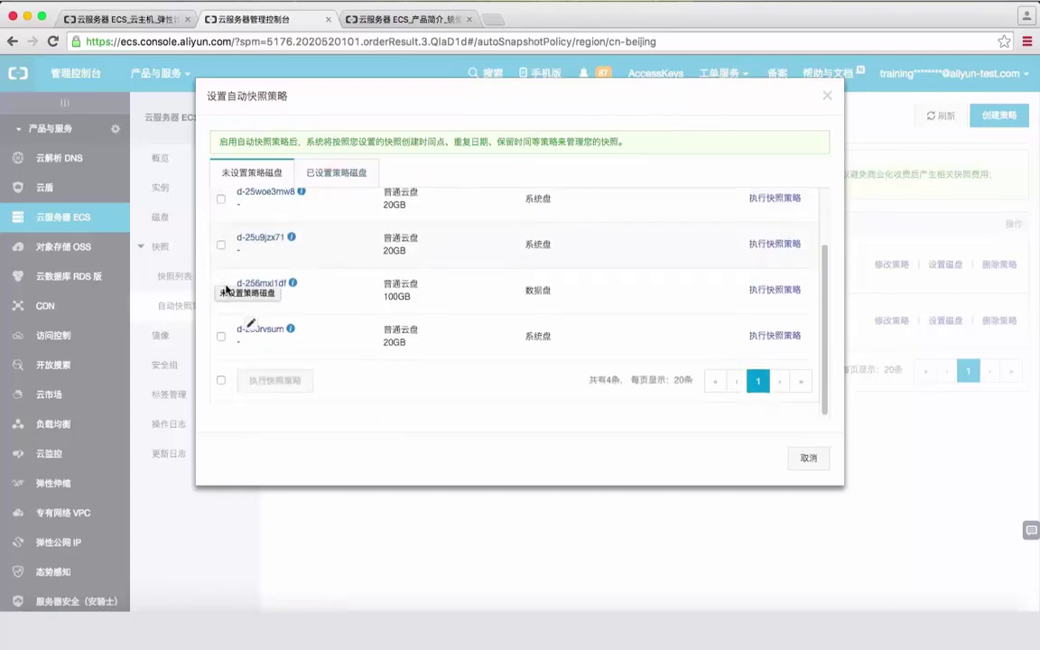
{"action": "left_click", "coordinate": [220, 246]}
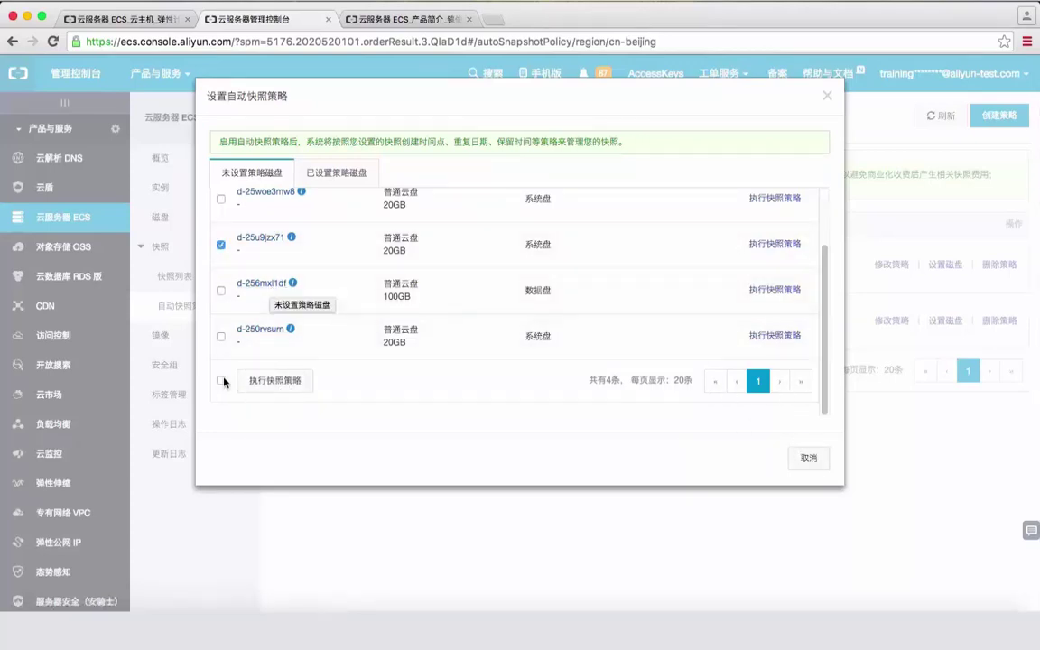
{"action": "scroll", "coordinate": [267, 352], "scroll_direction": "up", "scroll_amount": 3}
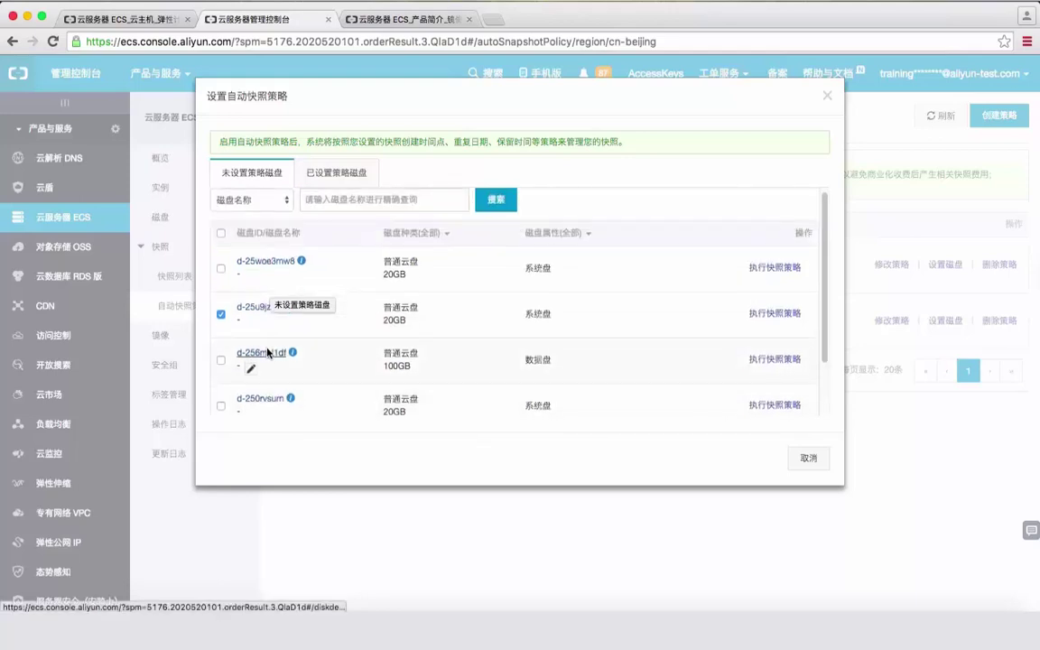
{"action": "scroll", "coordinate": [284, 346], "scroll_direction": "down", "scroll_amount": 2}
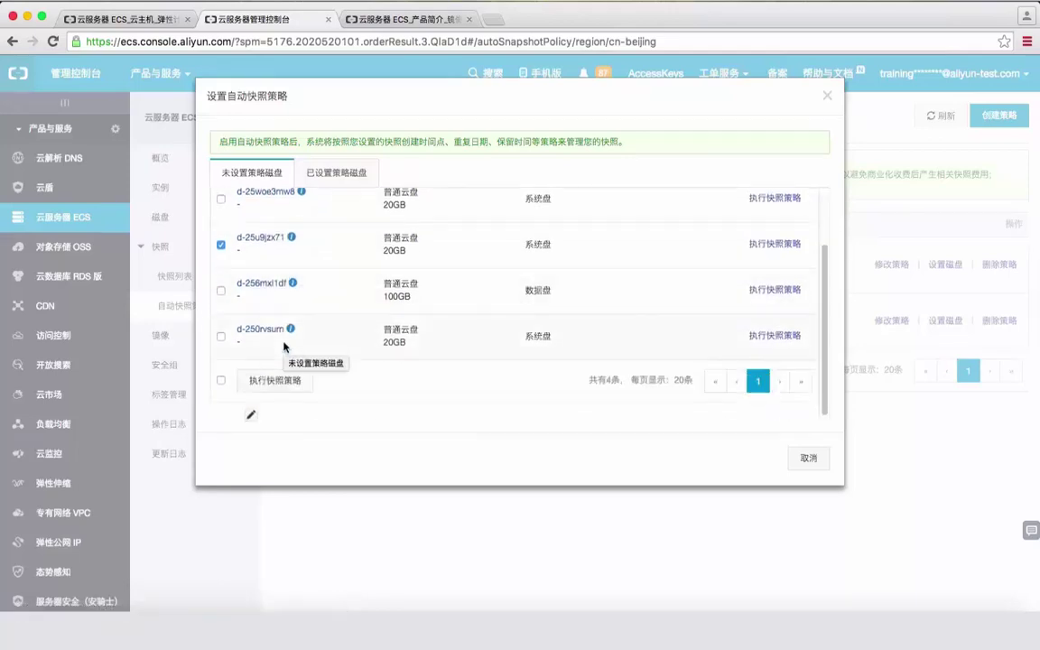
{"action": "left_click", "coordinate": [257, 381]}
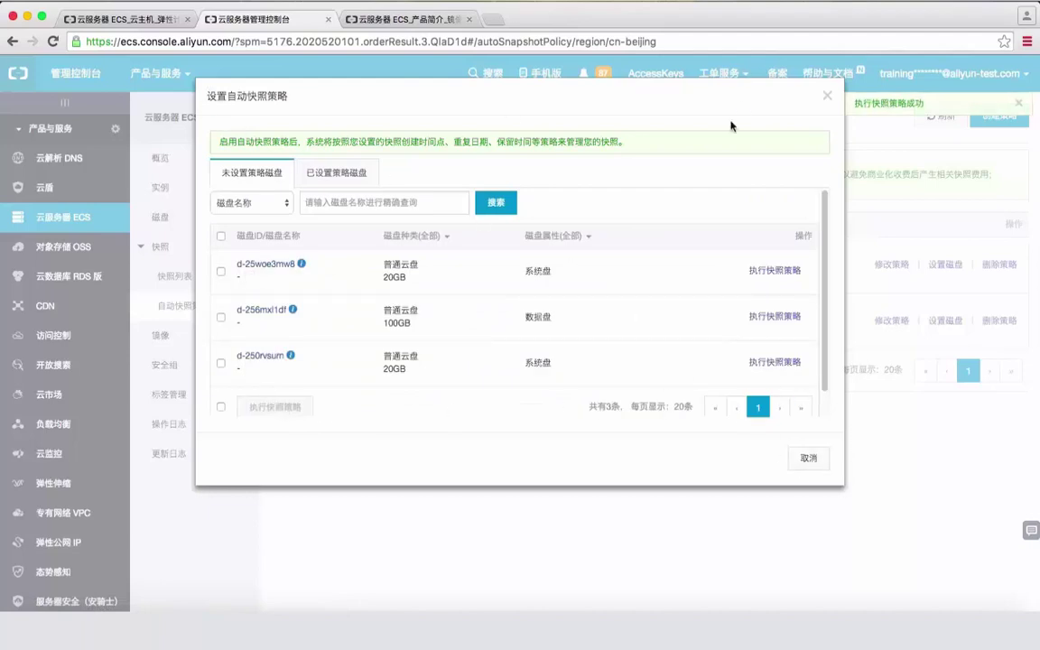
{"action": "left_click", "coordinate": [824, 96]}
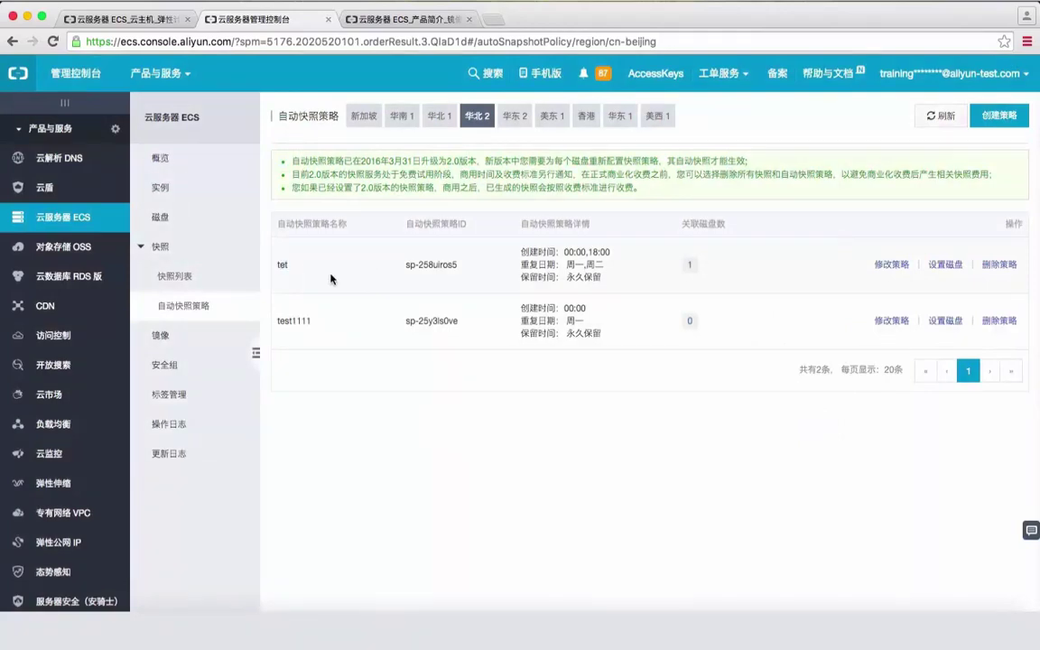
Check which disks already have the automatic snapshot policy tet applied.
{"action": "left_click", "coordinate": [946, 264]}
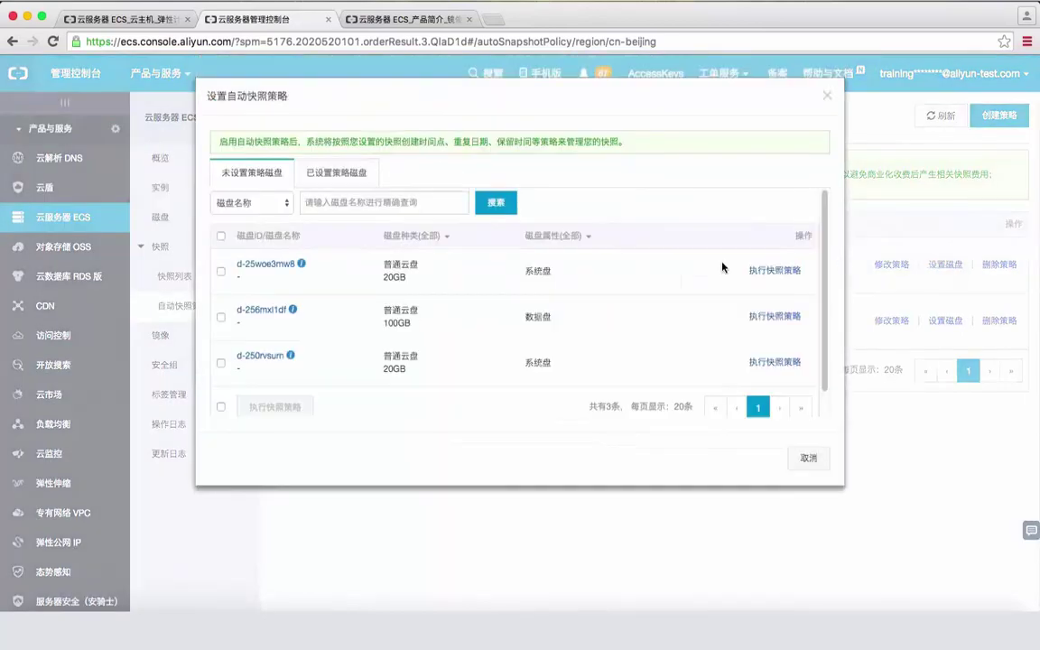
{"action": "left_click", "coordinate": [336, 173]}
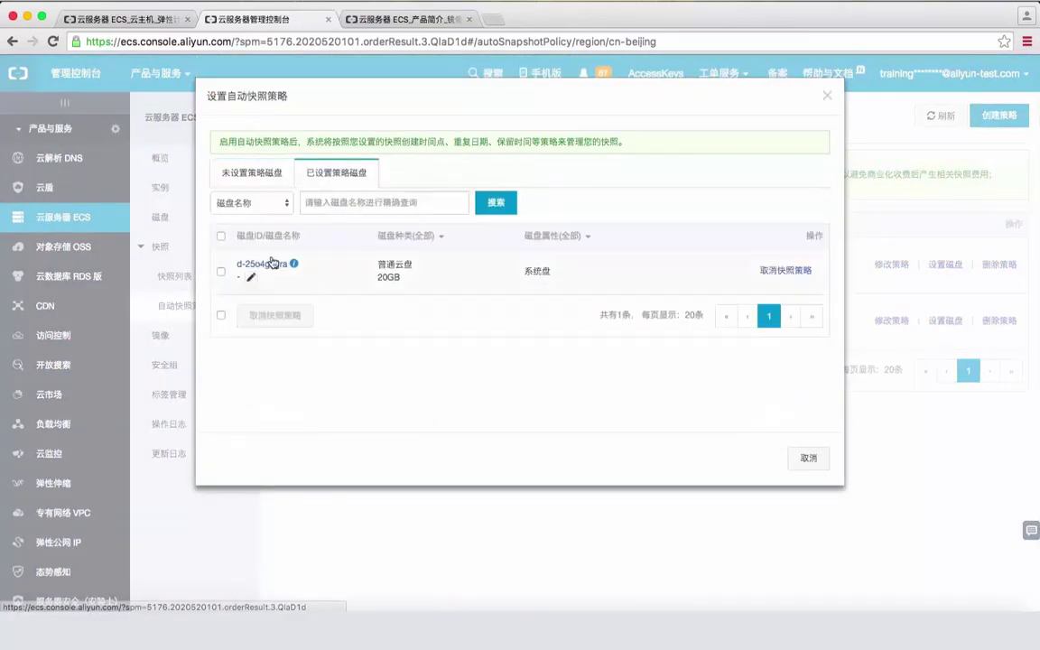
{"action": "left_click", "coordinate": [829, 96]}
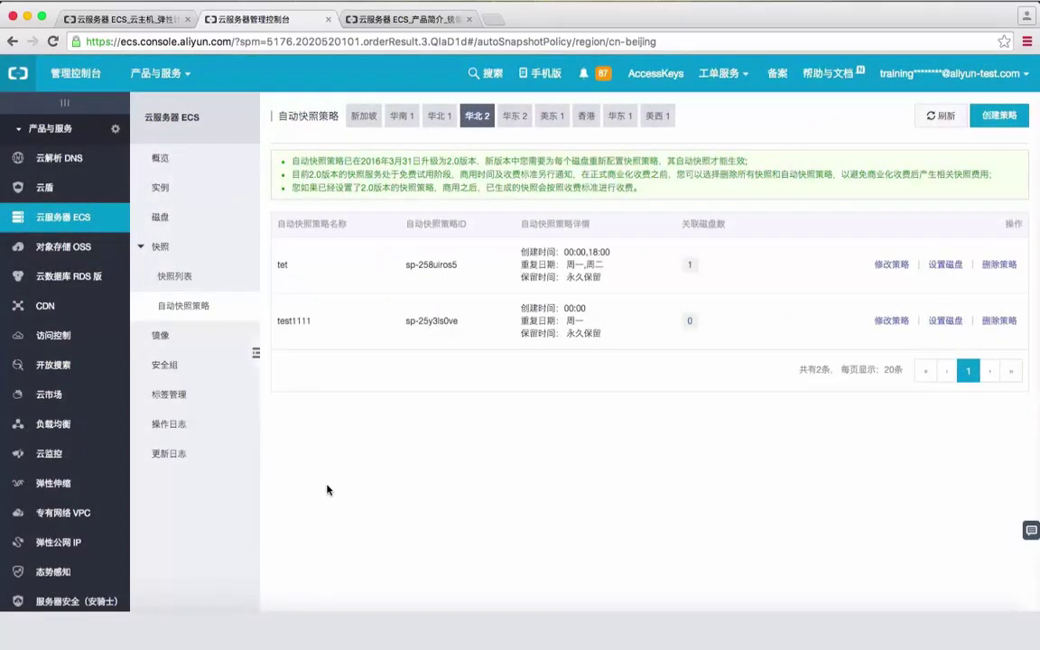
Review the description and related instances of custom image m-25nfsd4dl, and return to the image list.
{"action": "left_click", "coordinate": [160, 335]}
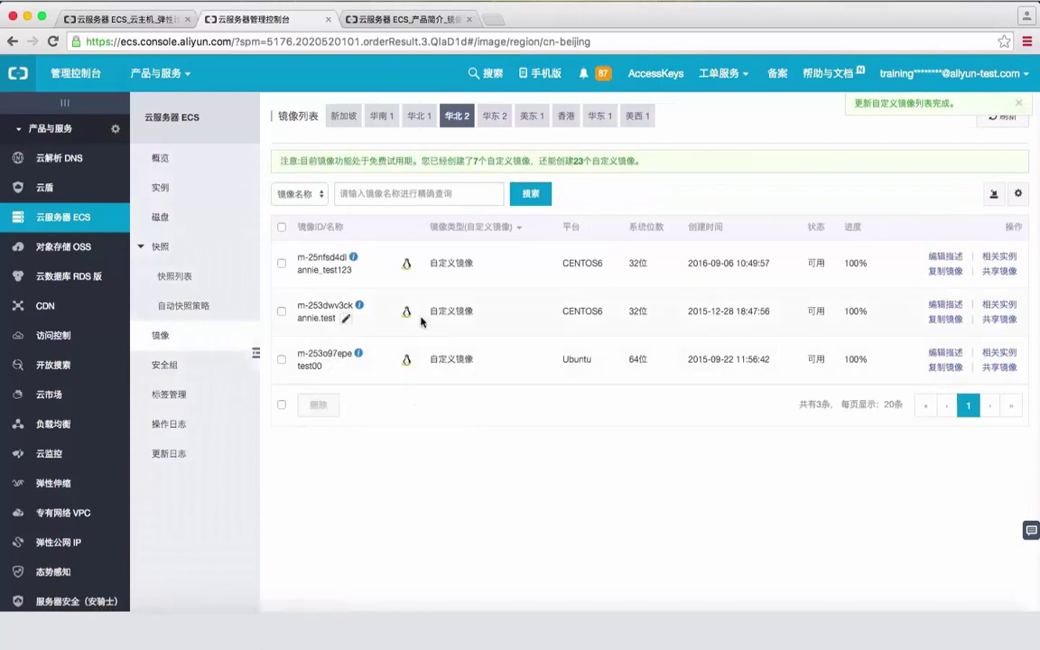
{"action": "mouse_move", "coordinate": [304, 260]}
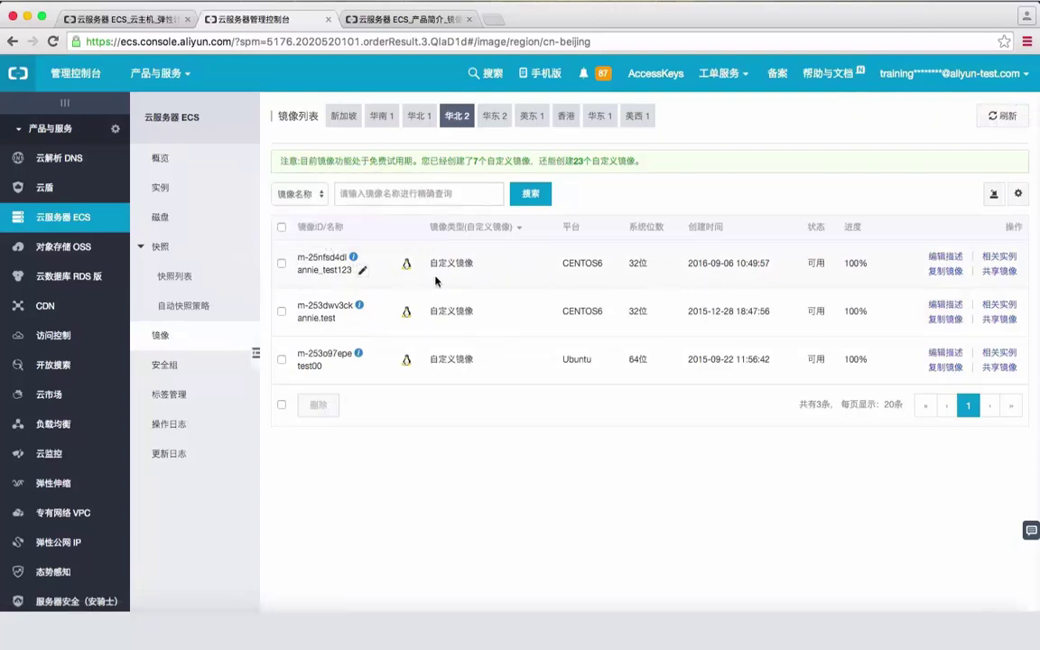
{"action": "left_click", "coordinate": [946, 256]}
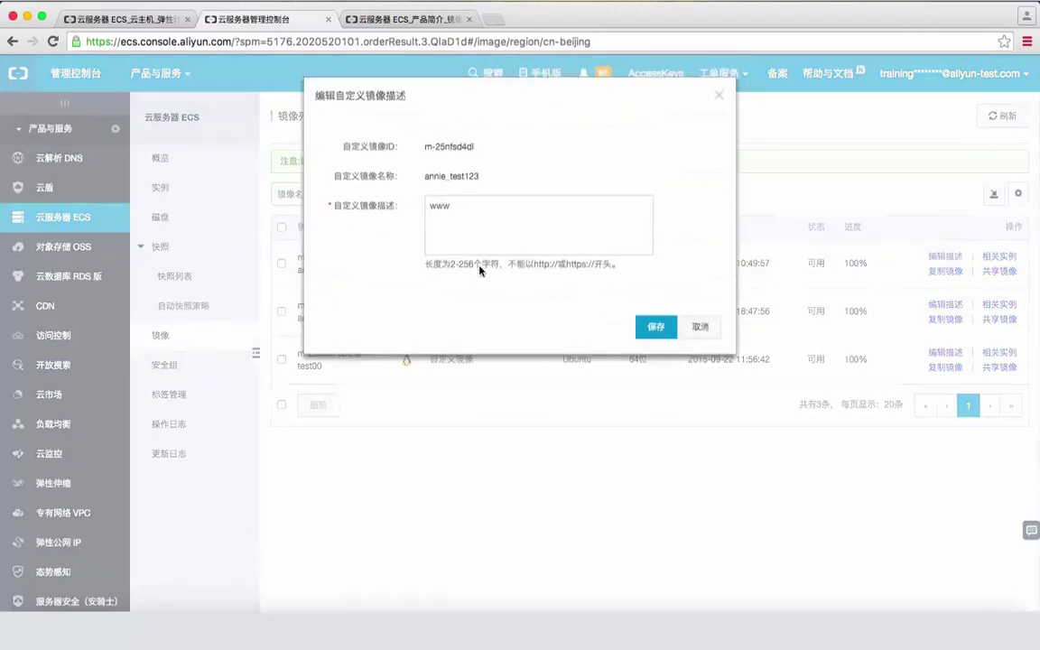
{"action": "left_click", "coordinate": [719, 95]}
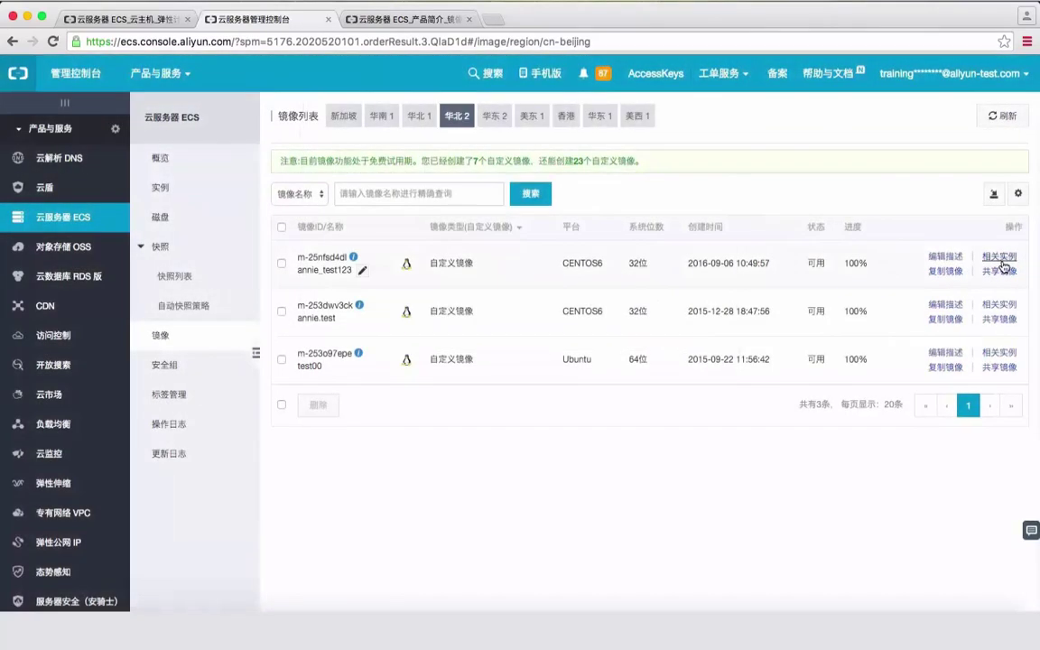
{"action": "left_click", "coordinate": [1000, 258]}
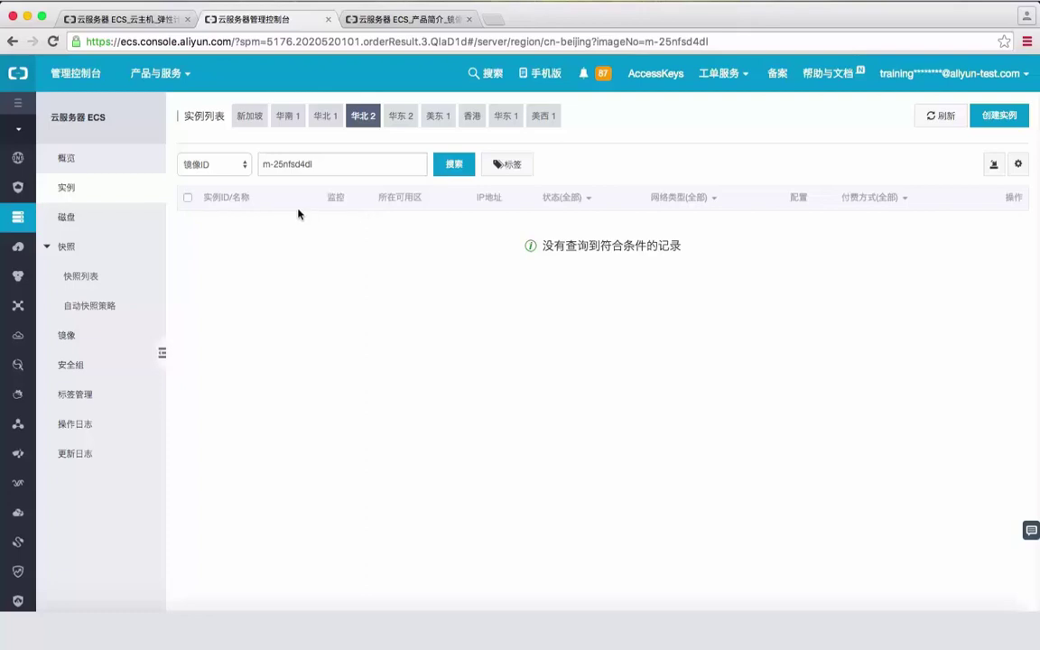
{"action": "left_click", "coordinate": [12, 42]}
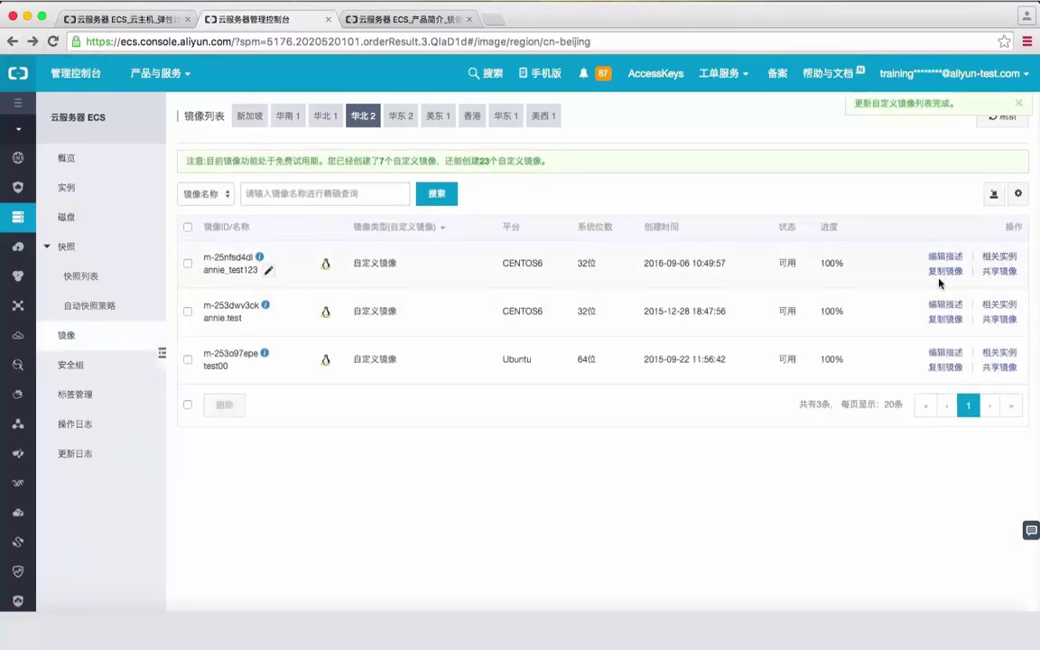
Try to copy custom image m-25nfsd4dl to the target region 华东 2, and cancel the copy.
{"action": "left_click", "coordinate": [945, 271]}
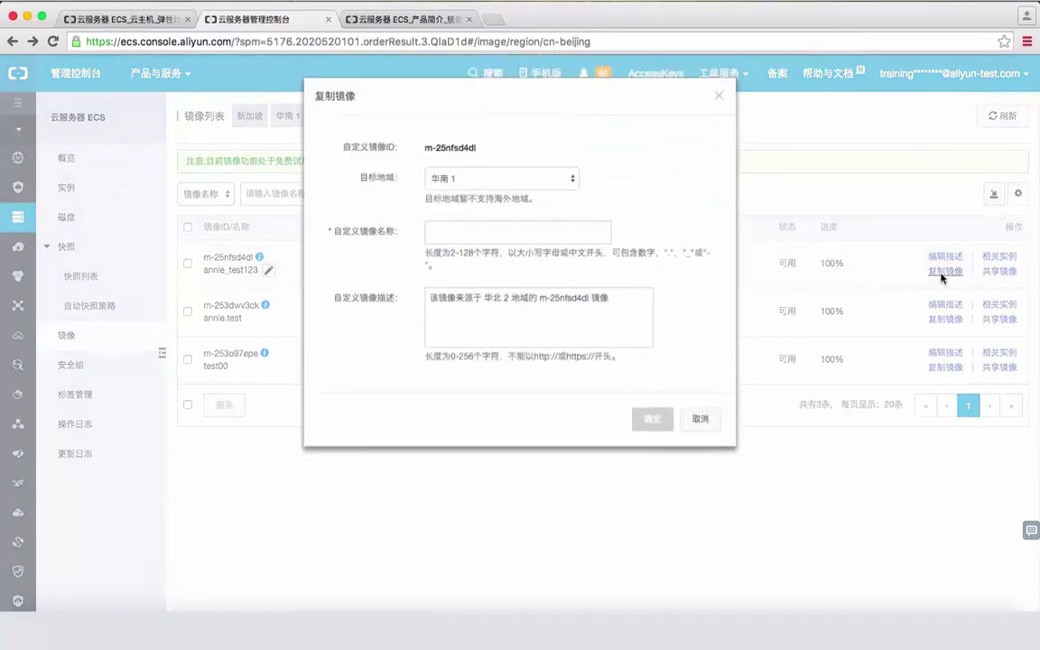
{"action": "left_click", "coordinate": [519, 178]}
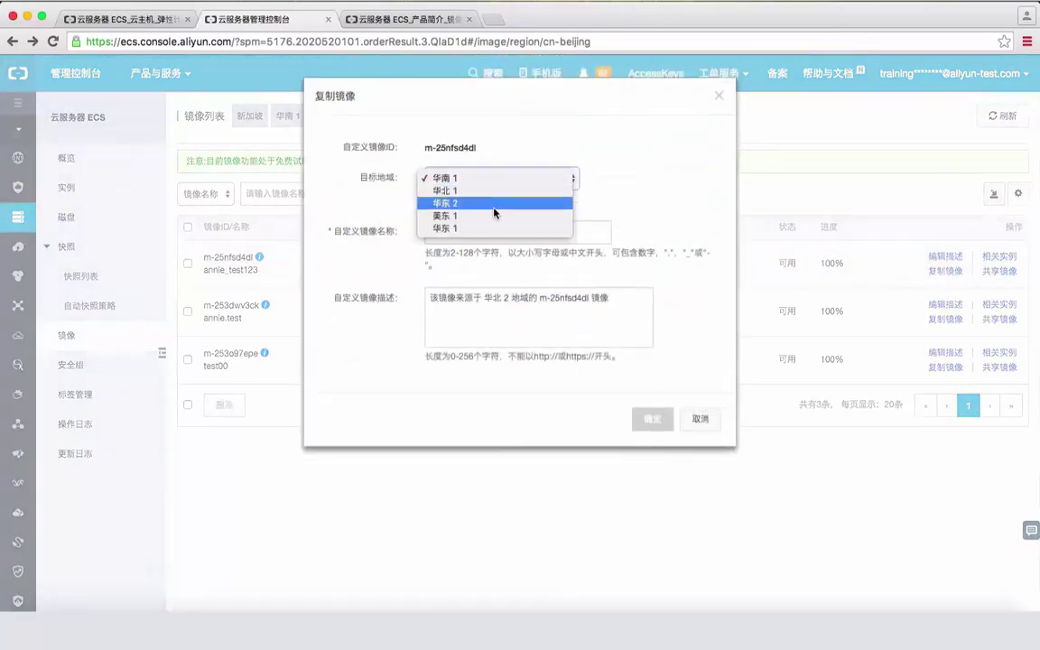
{"action": "left_click", "coordinate": [494, 204]}
{"action": "left_click", "coordinate": [465, 232]}
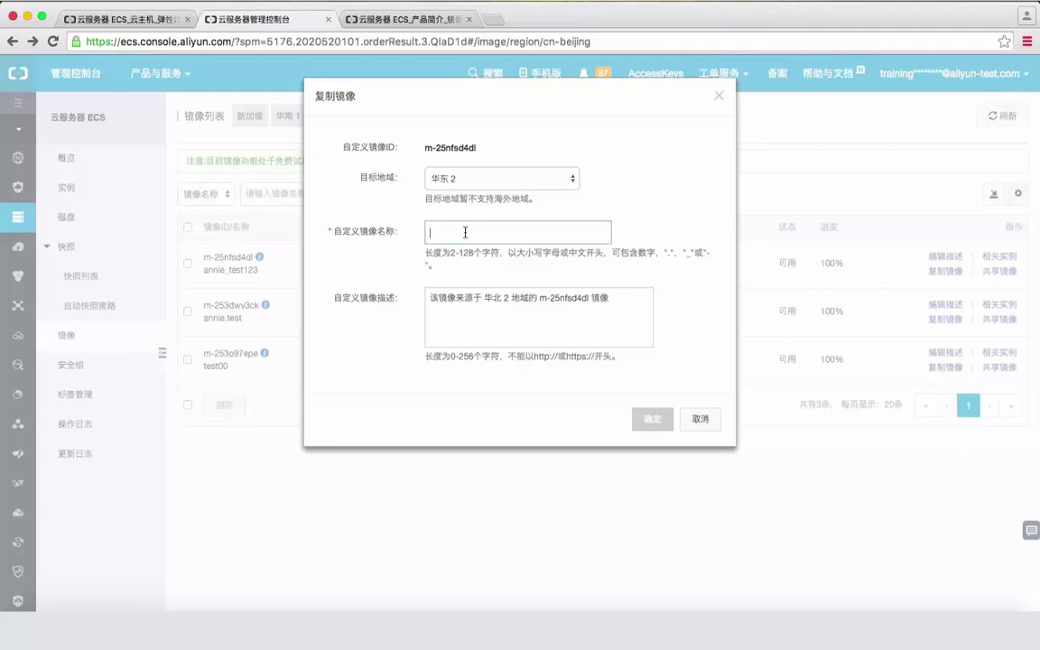
{"action": "left_click", "coordinate": [700, 419]}
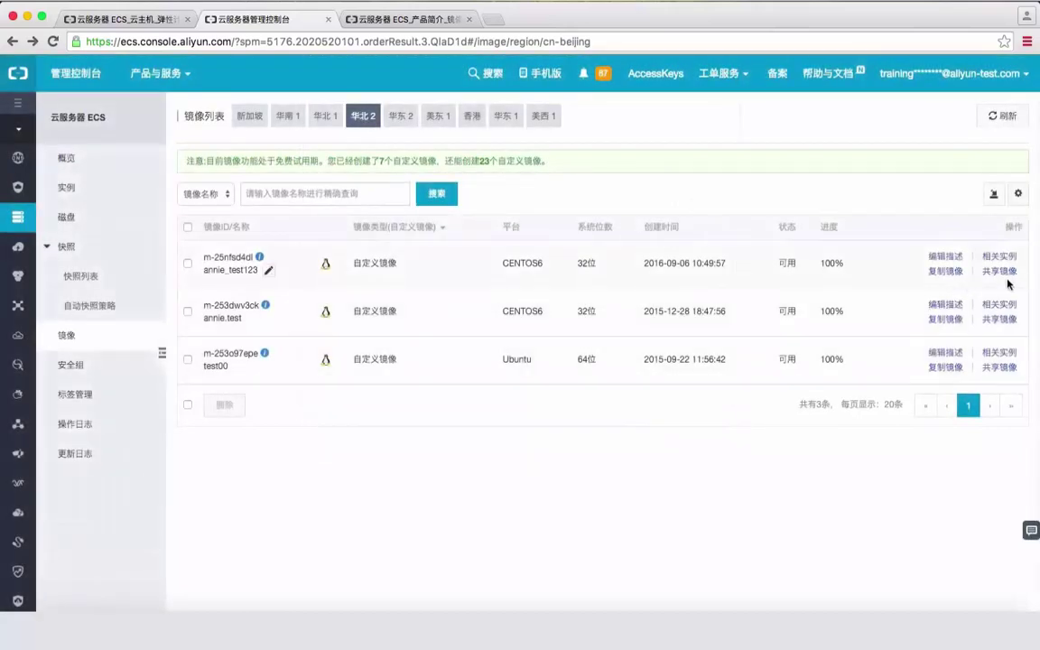
Examine the sharing options for custom image m-25nfsd4dl, including the account type and account fields, without sharing it.
{"action": "left_click", "coordinate": [1008, 279]}
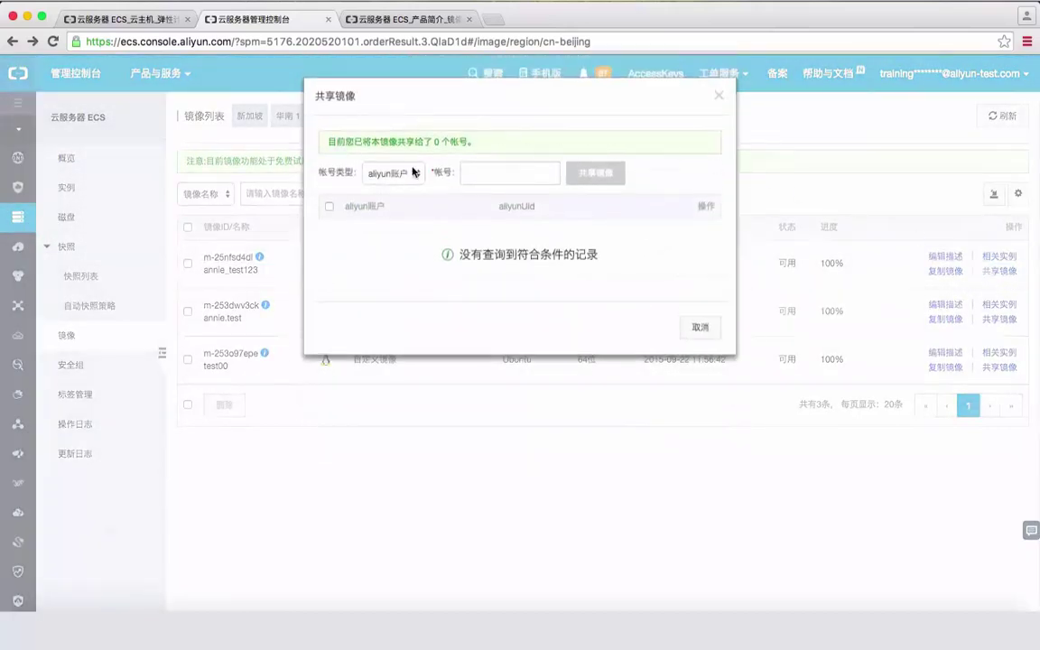
{"action": "left_click", "coordinate": [470, 175]}
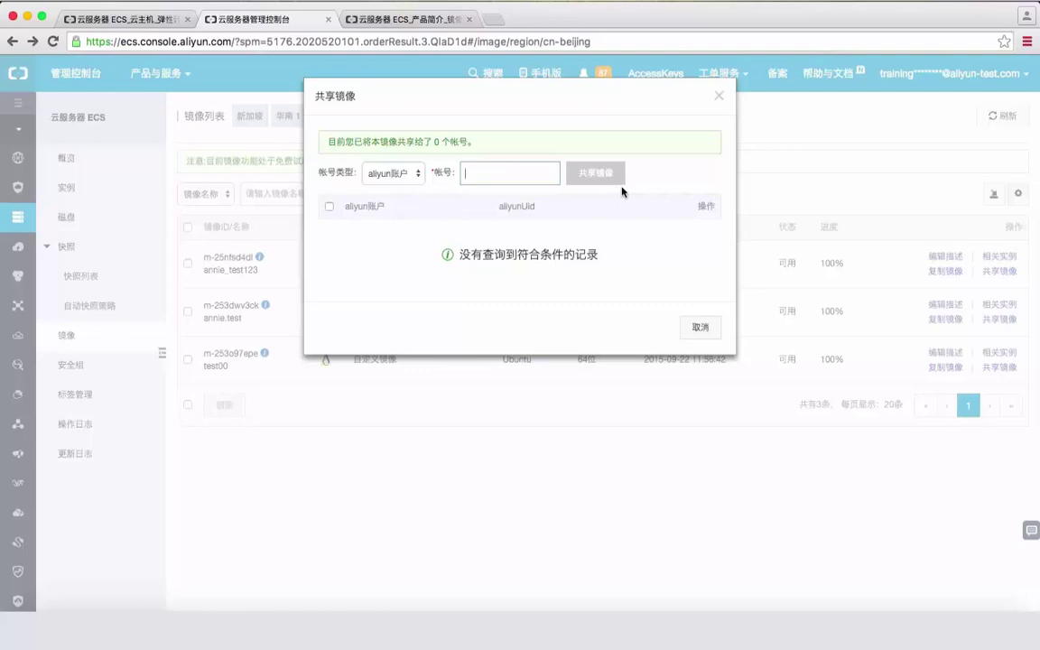
{"action": "left_click", "coordinate": [720, 98]}
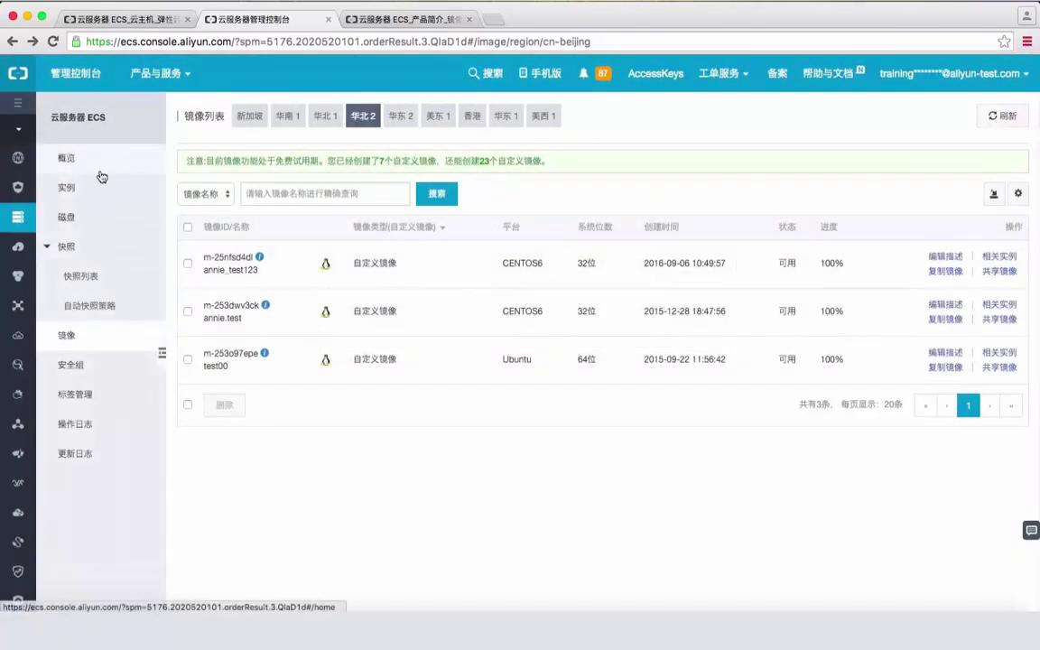
Examine the disk rollback options for system disk snapshot s-251m3t0aj in the snapshot list, without rolling back.
{"action": "left_click", "coordinate": [124, 224]}
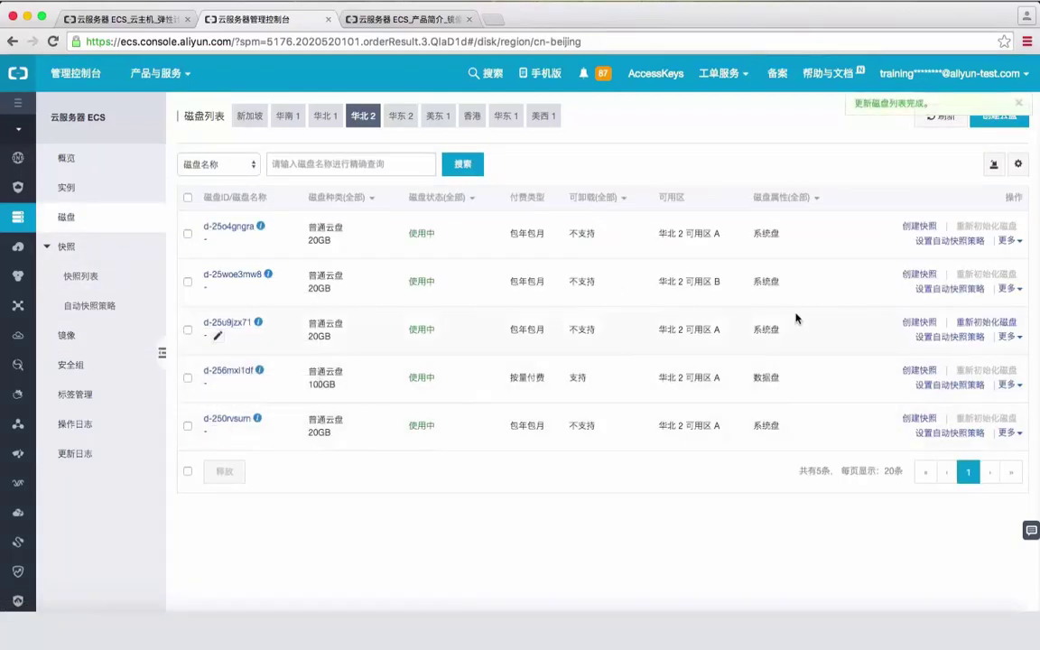
{"action": "left_click", "coordinate": [81, 275]}
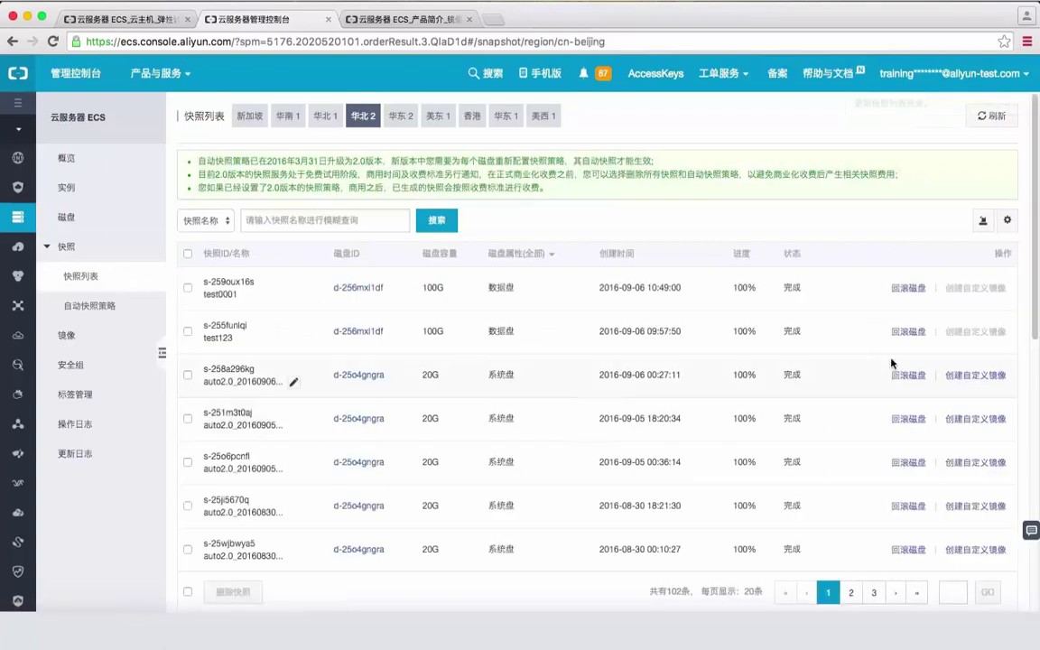
{"action": "scroll", "coordinate": [944, 389], "scroll_direction": "down", "scroll_amount": 1}
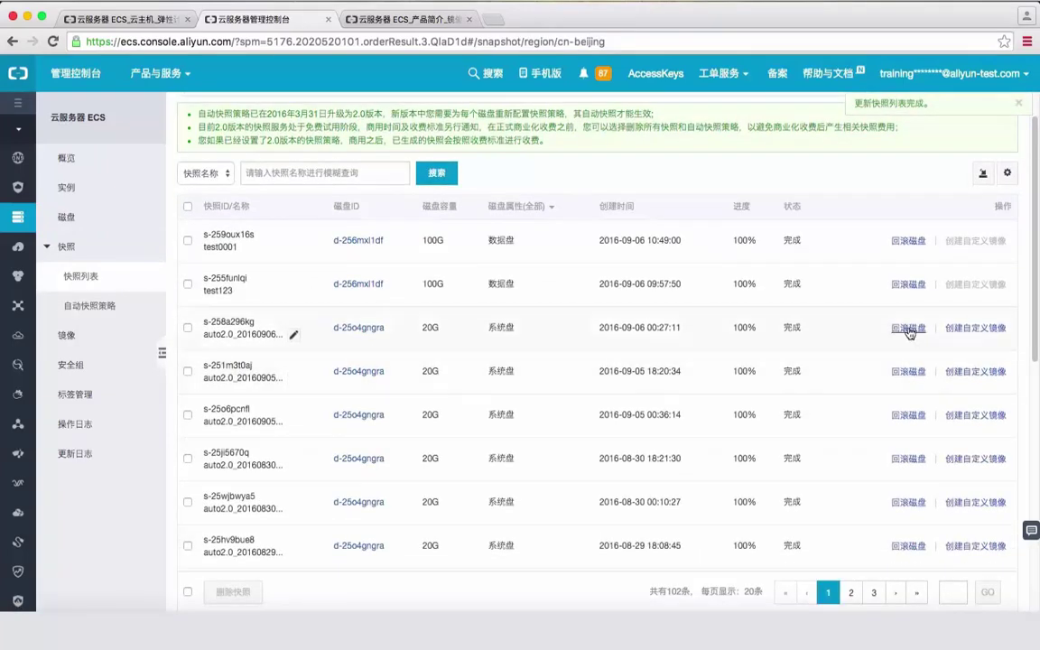
{"action": "scroll", "coordinate": [908, 338], "scroll_direction": "down", "scroll_amount": 1}
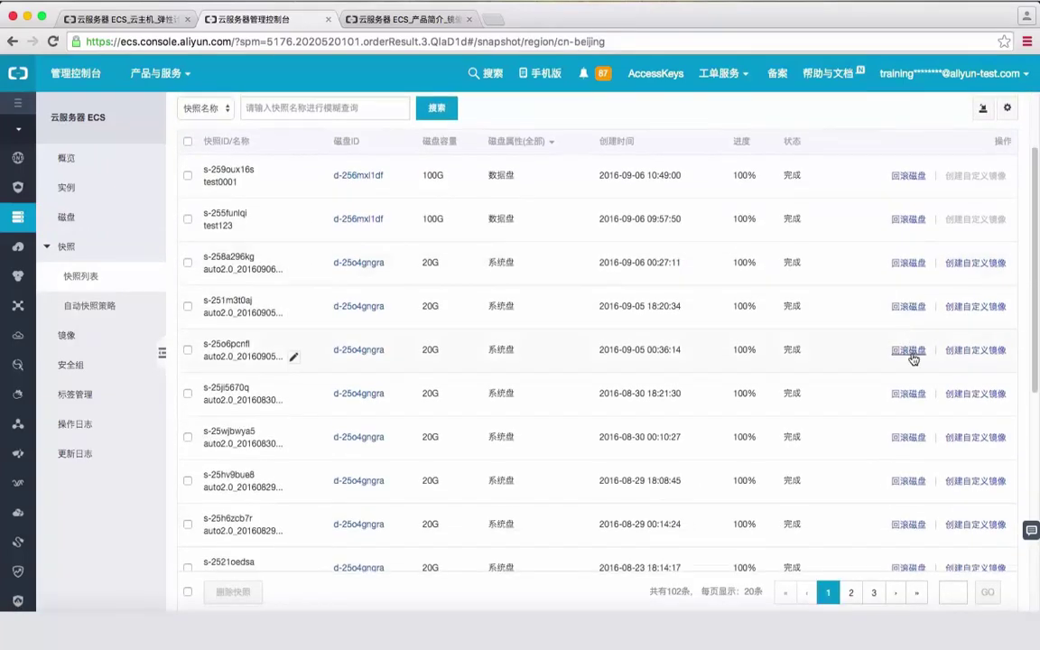
{"action": "left_click", "coordinate": [909, 307]}
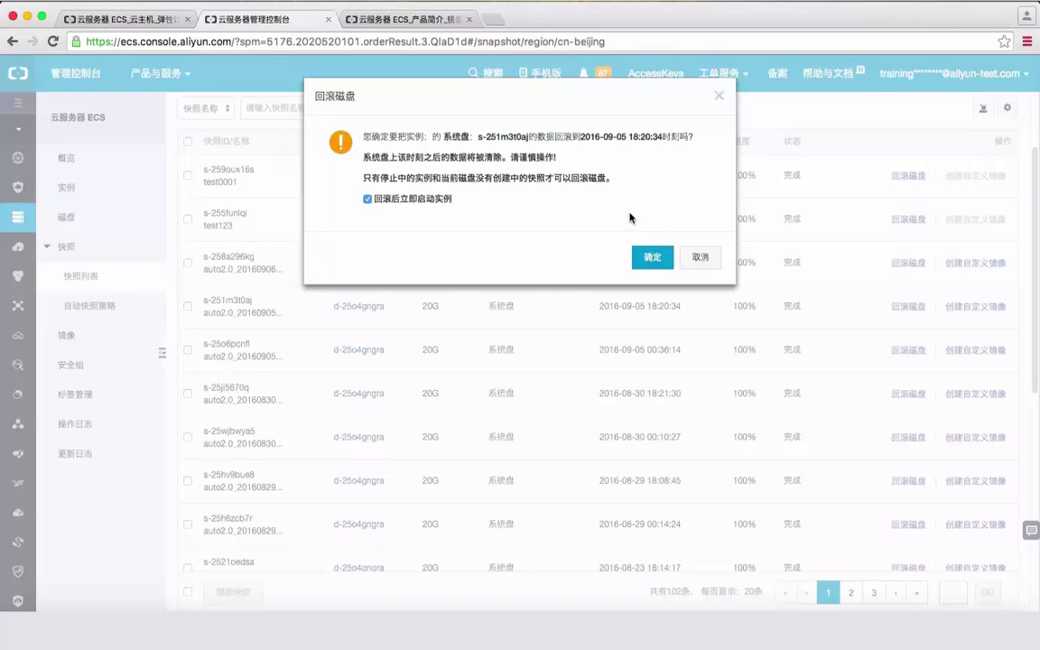
{"action": "left_click", "coordinate": [702, 258]}
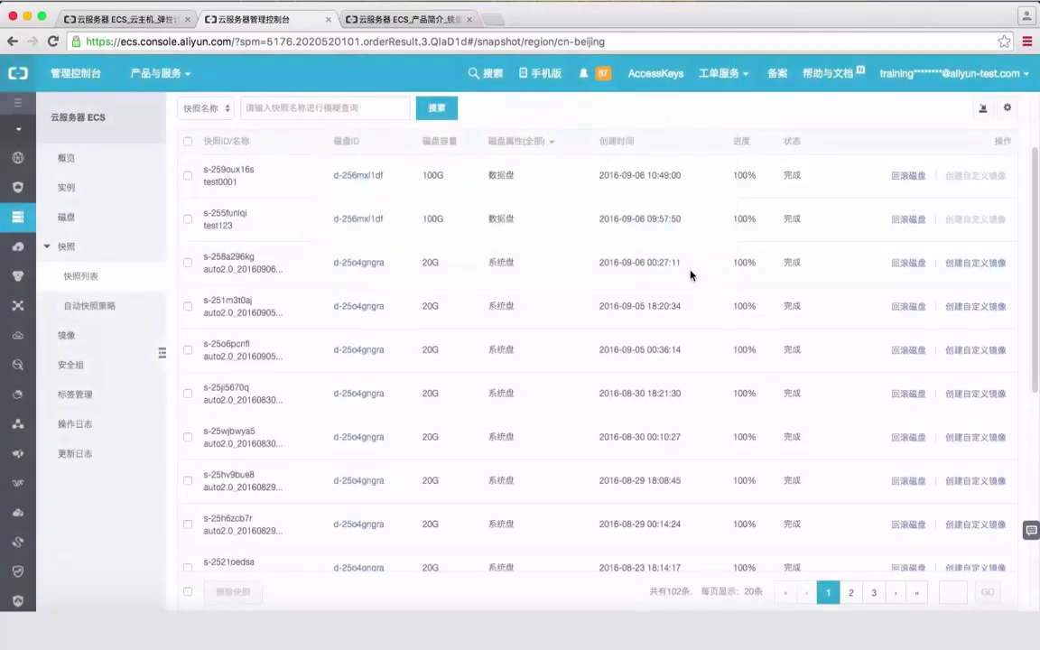
Open the creation form for a new ECS instance from the 华北 2 instance list and view its image type options.
{"action": "left_click", "coordinate": [78, 192]}
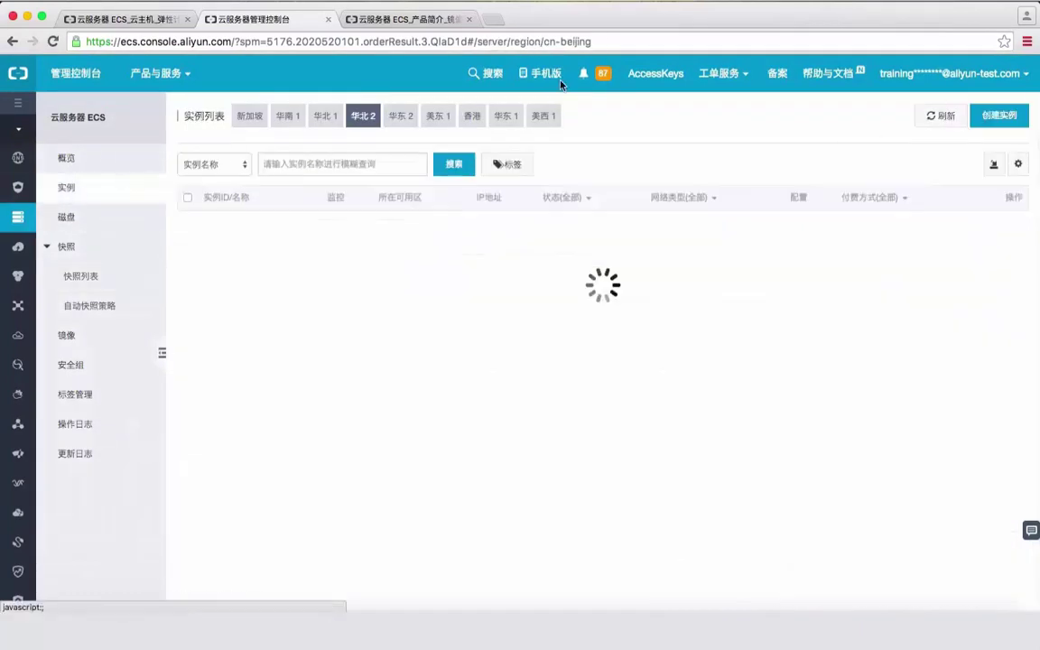
{"action": "left_click", "coordinate": [1000, 123]}
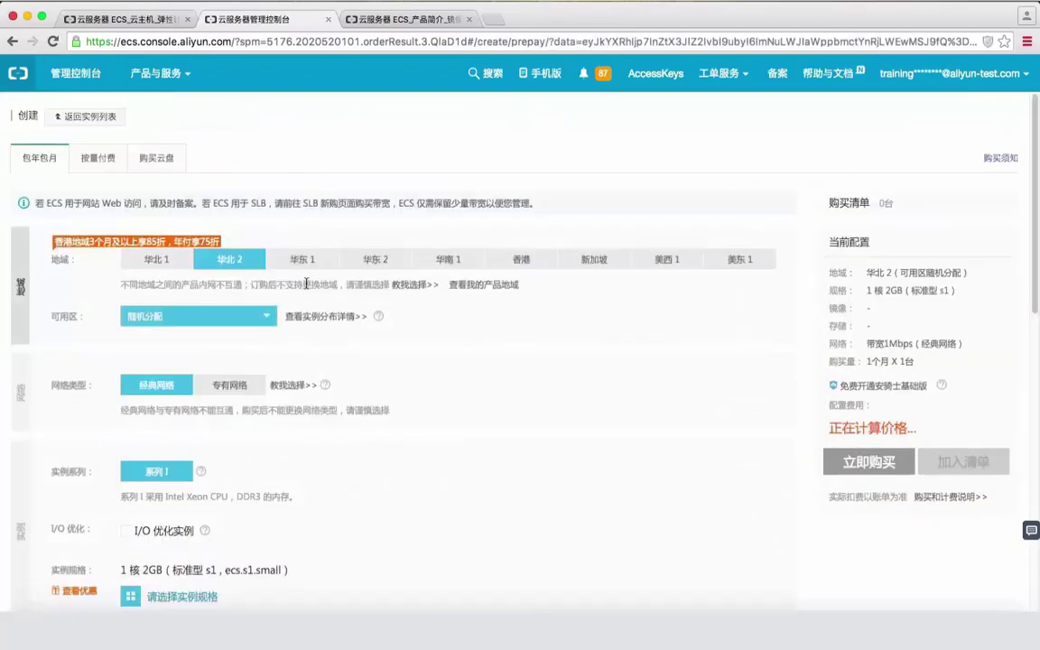
{"action": "scroll", "coordinate": [352, 291], "scroll_direction": "down", "scroll_amount": 10}
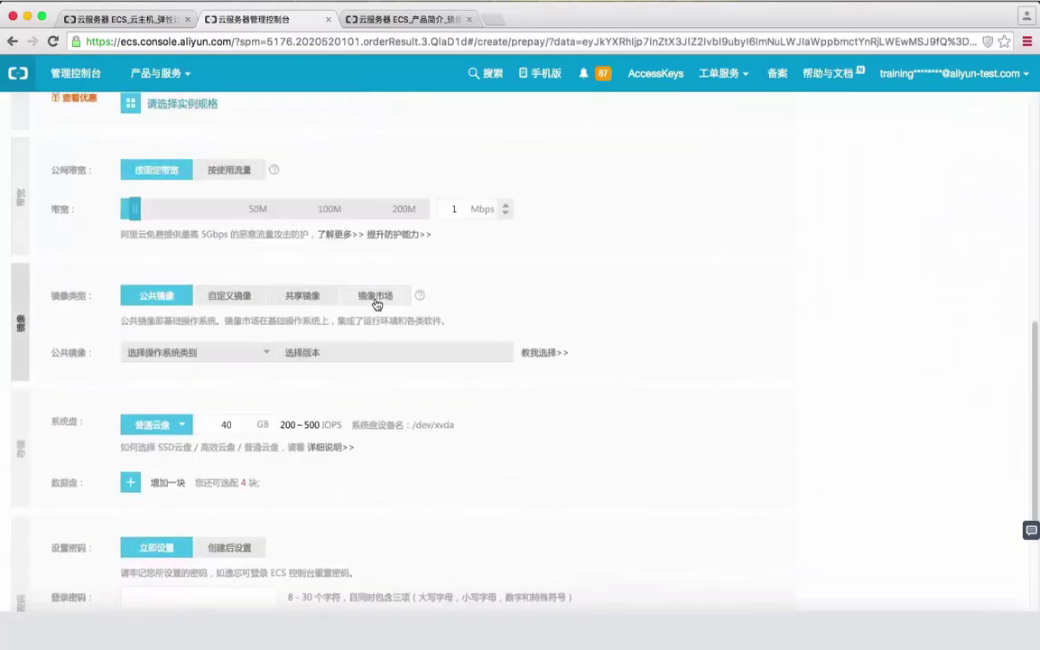
{"action": "scroll", "coordinate": [376, 302], "scroll_direction": "down", "scroll_amount": 3}
{"action": "scroll", "coordinate": [381, 303], "scroll_direction": "up", "scroll_amount": 3}
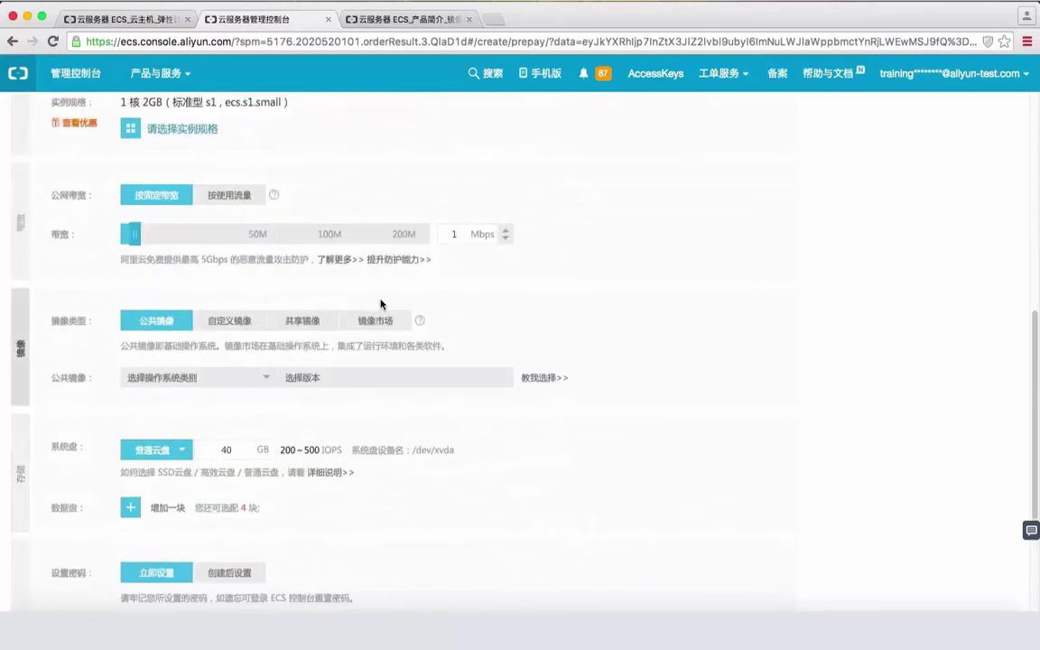
Compare the custom and public image types, and examine the operating system categories offered for public images.
{"action": "left_click", "coordinate": [229, 331]}
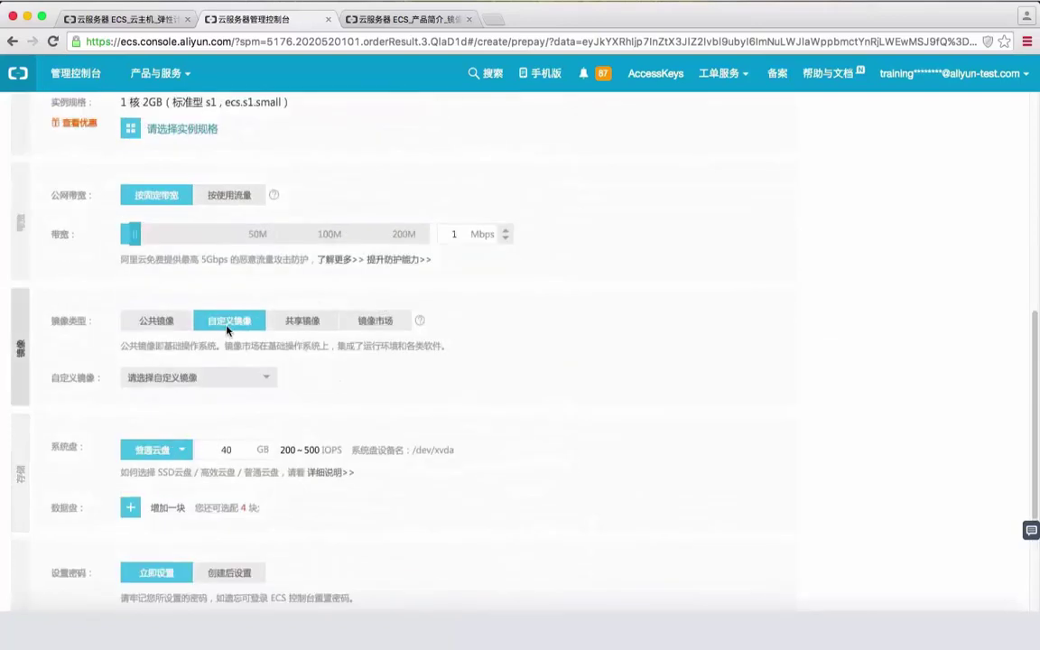
{"action": "left_click", "coordinate": [147, 323]}
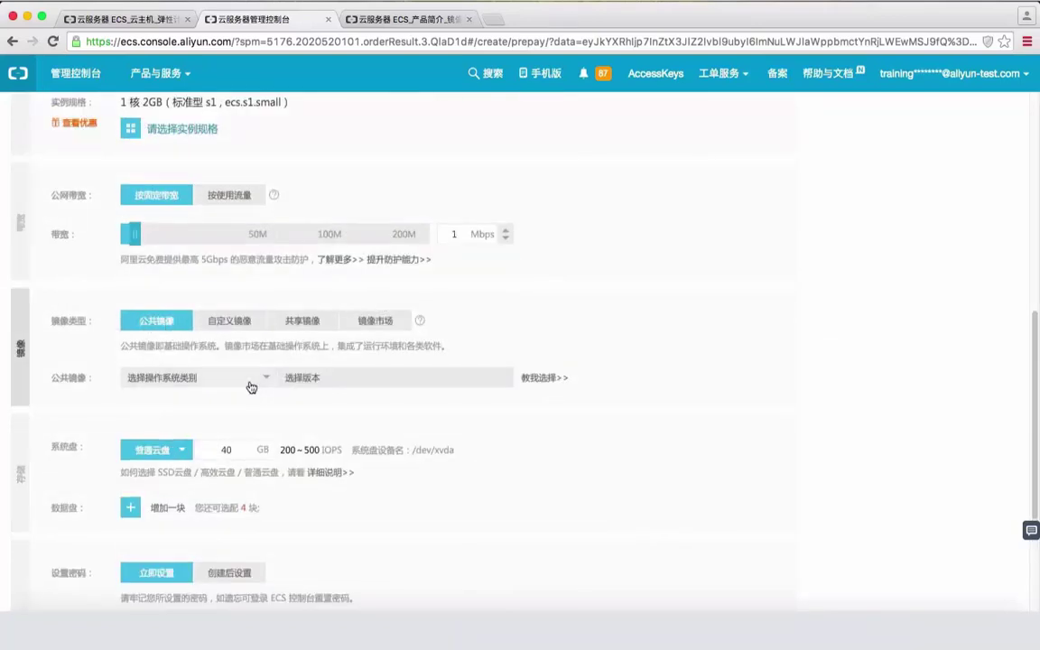
{"action": "left_click", "coordinate": [206, 378]}
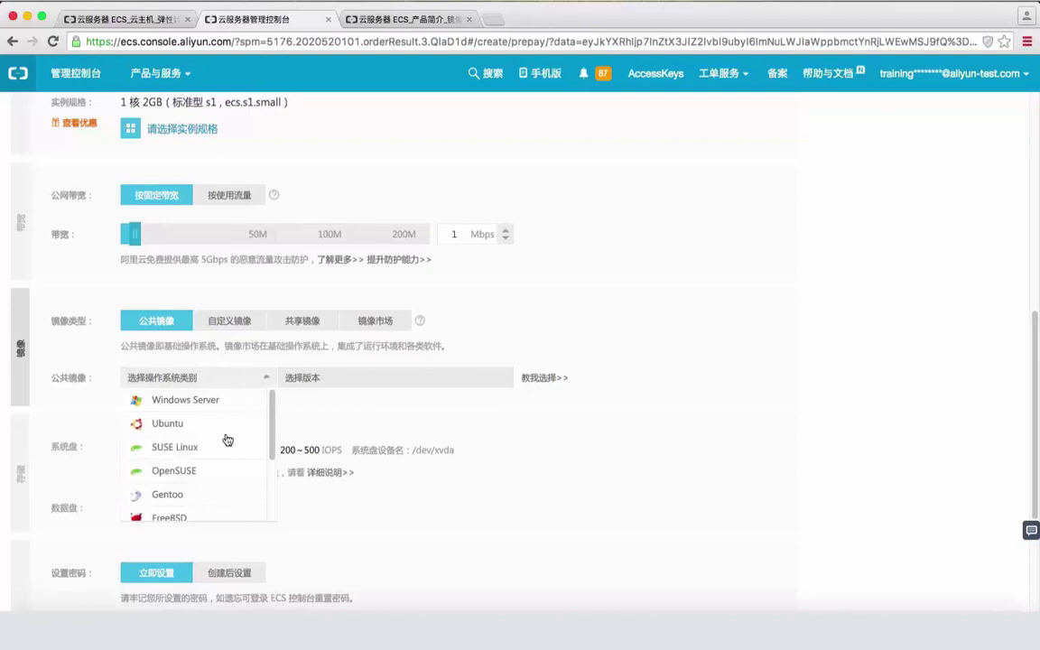
Set the new instance's image type to 自定义镜像 and select the custom image annie_test123.
{"action": "left_click", "coordinate": [230, 330]}
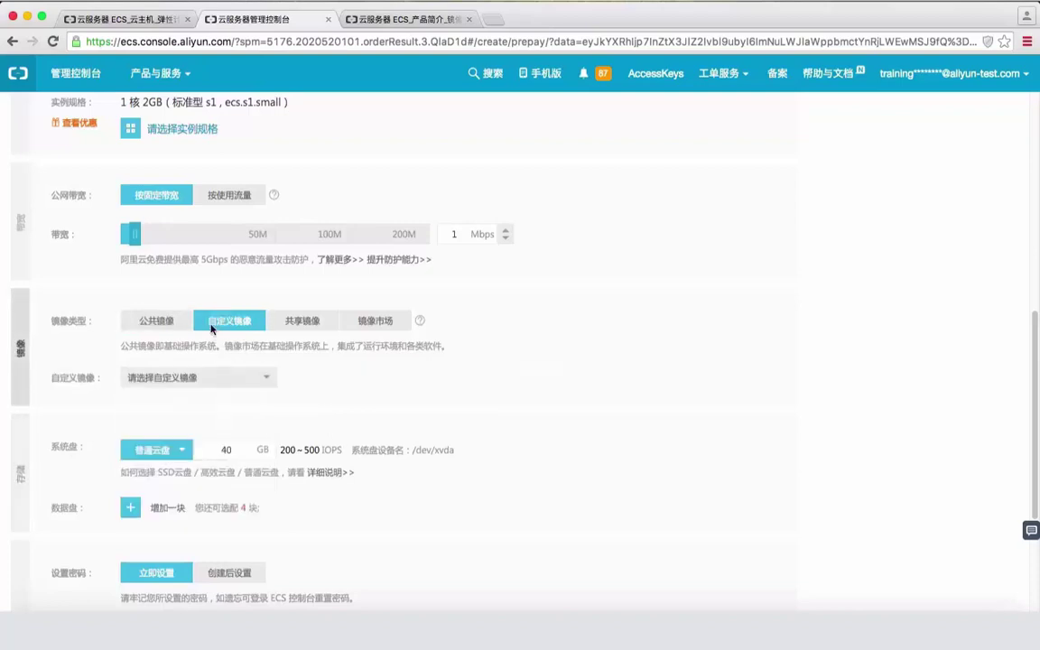
{"action": "left_click", "coordinate": [265, 379]}
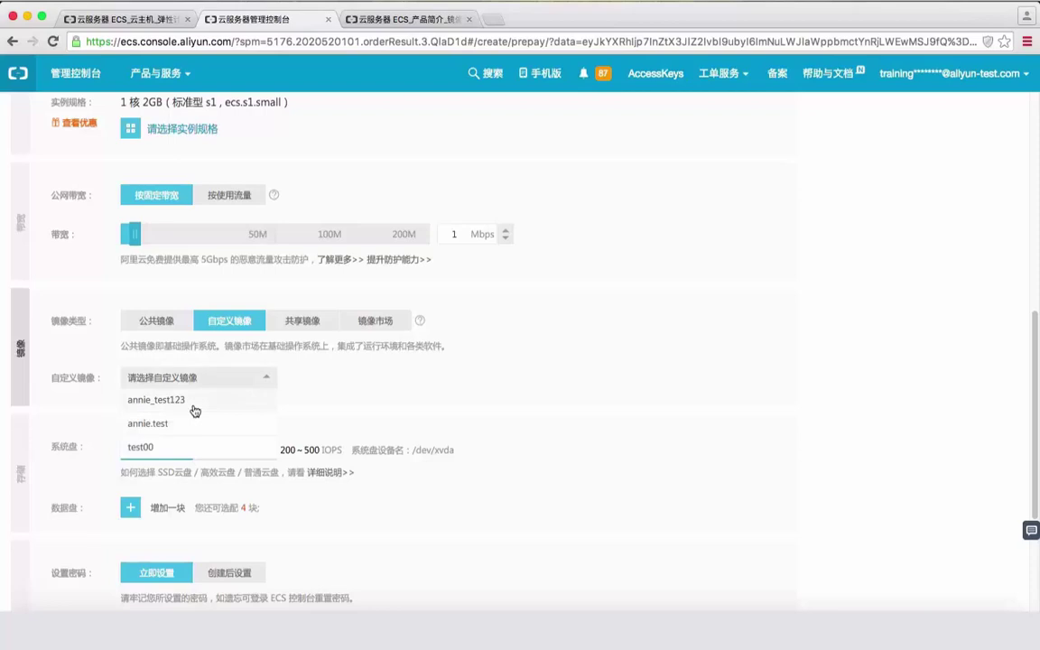
{"action": "left_click", "coordinate": [158, 400]}
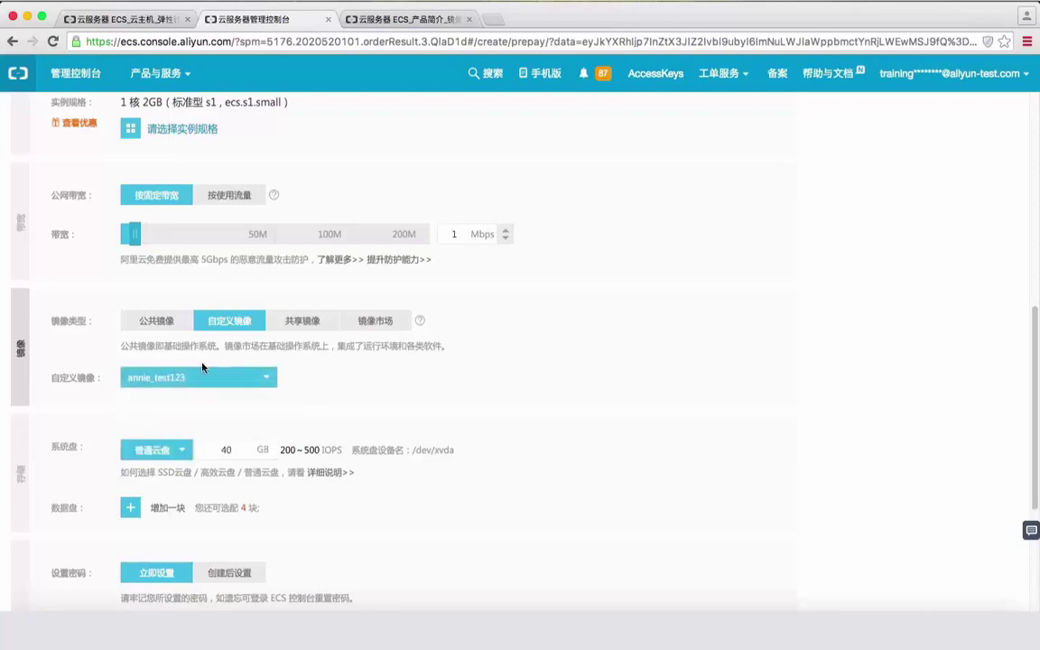
Switch the image type to 共享镜像 and check which shared images are available for the new instance.
{"action": "left_click", "coordinate": [304, 327]}
{"action": "left_click", "coordinate": [251, 380]}
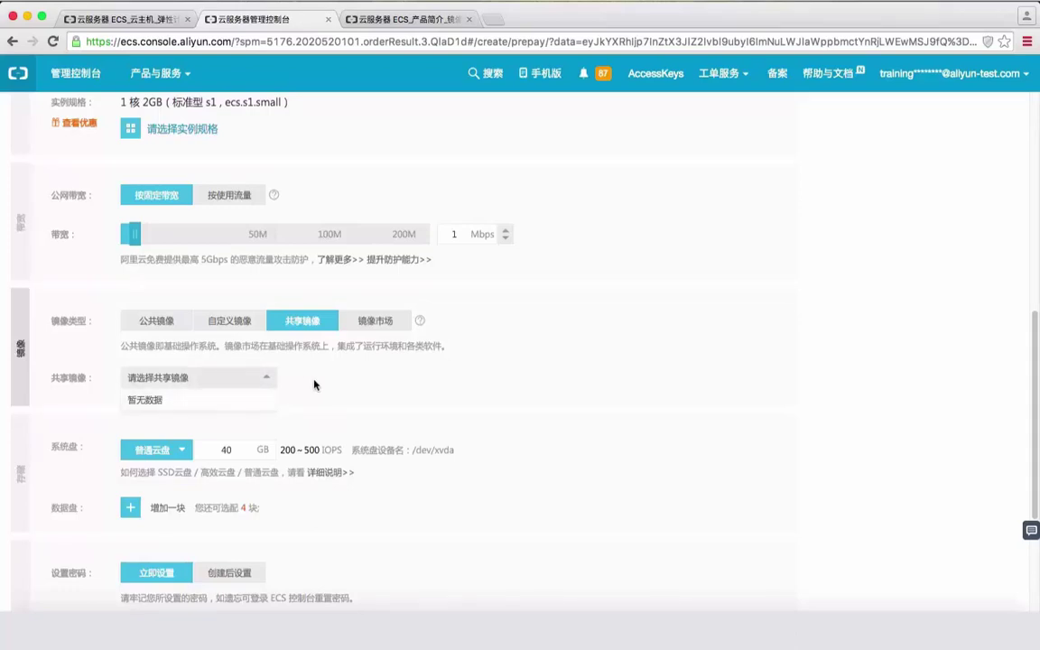
{"action": "left_click", "coordinate": [390, 356]}
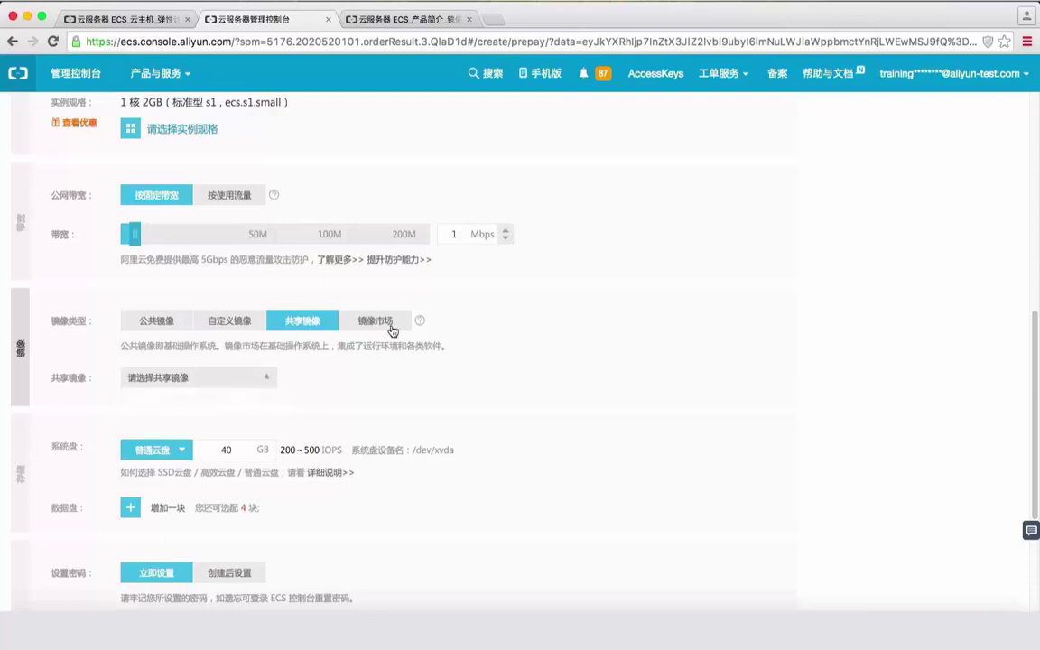
Browse the 管理与监控 and 建站系统 categories of the image market for the new instance, and close the market without buying an image.
{"action": "left_click", "coordinate": [391, 327]}
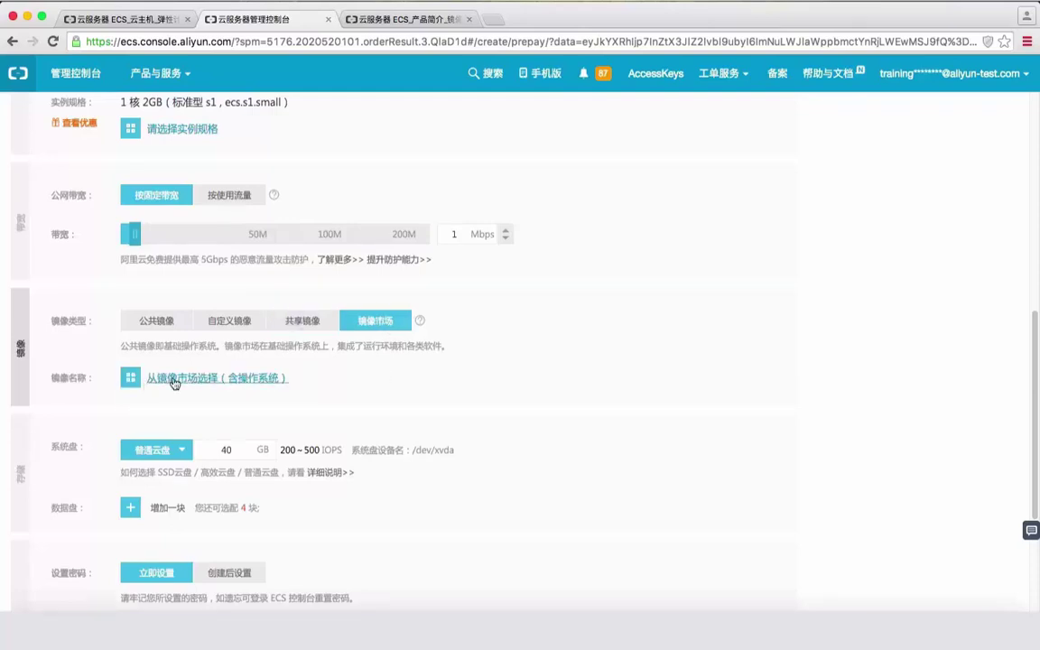
{"action": "left_click", "coordinate": [175, 380]}
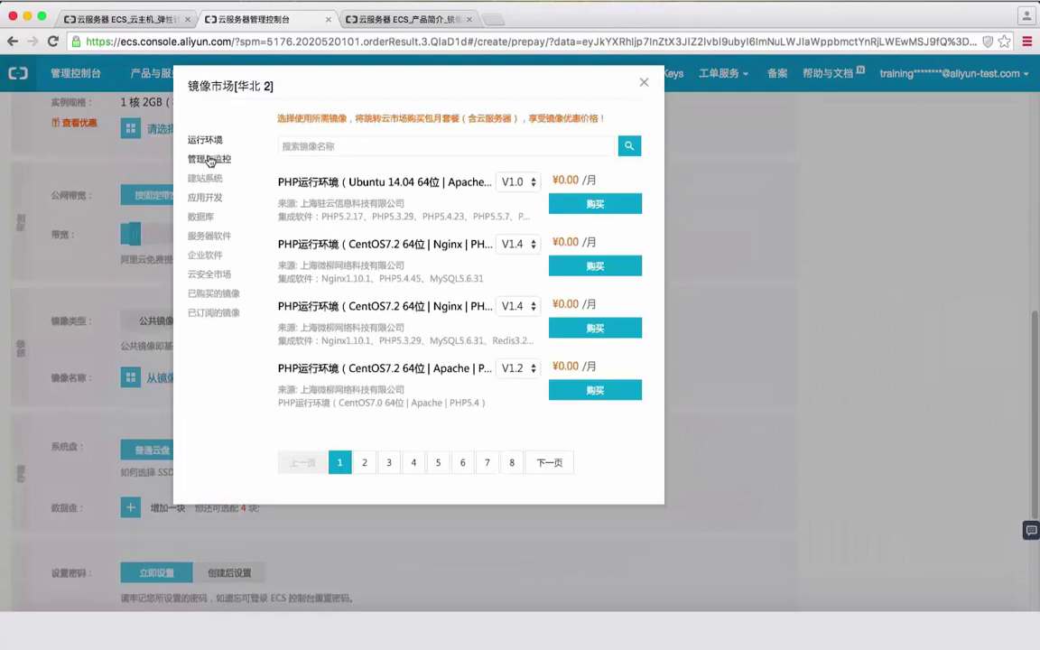
{"action": "left_click", "coordinate": [208, 160]}
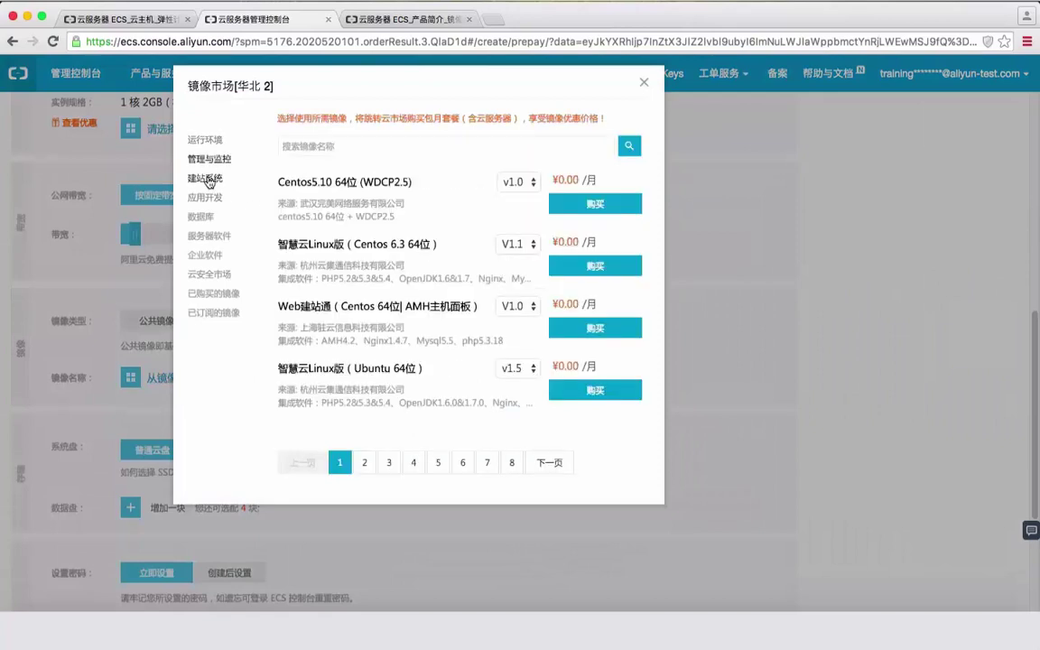
{"action": "left_click", "coordinate": [209, 180]}
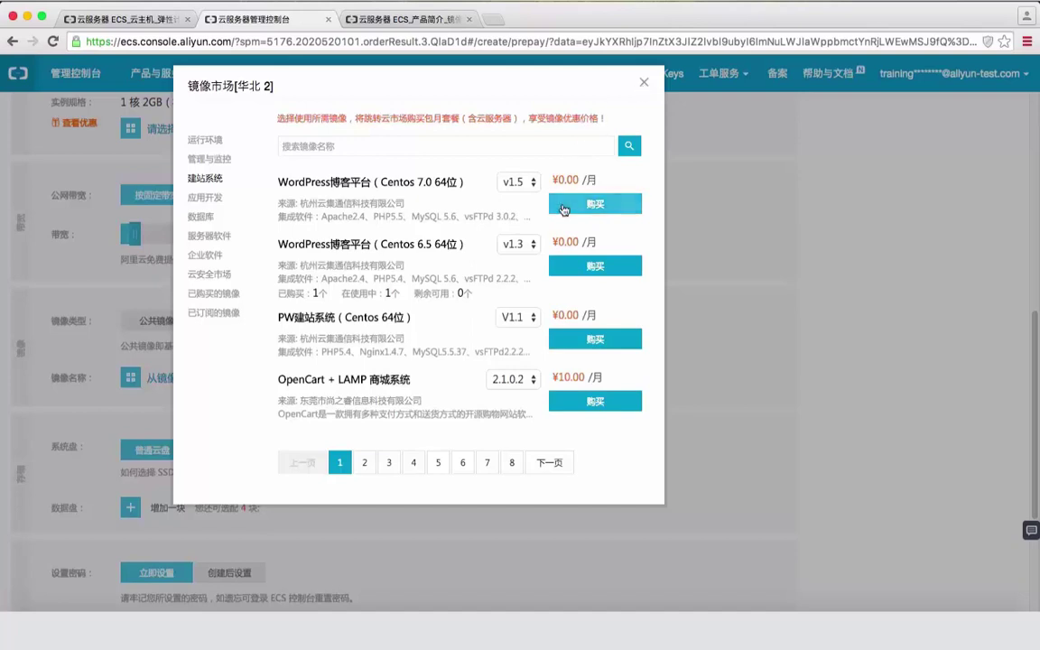
{"action": "left_click", "coordinate": [647, 84]}
{"action": "scroll", "coordinate": [541, 339], "scroll_direction": "up", "scroll_amount": 10}
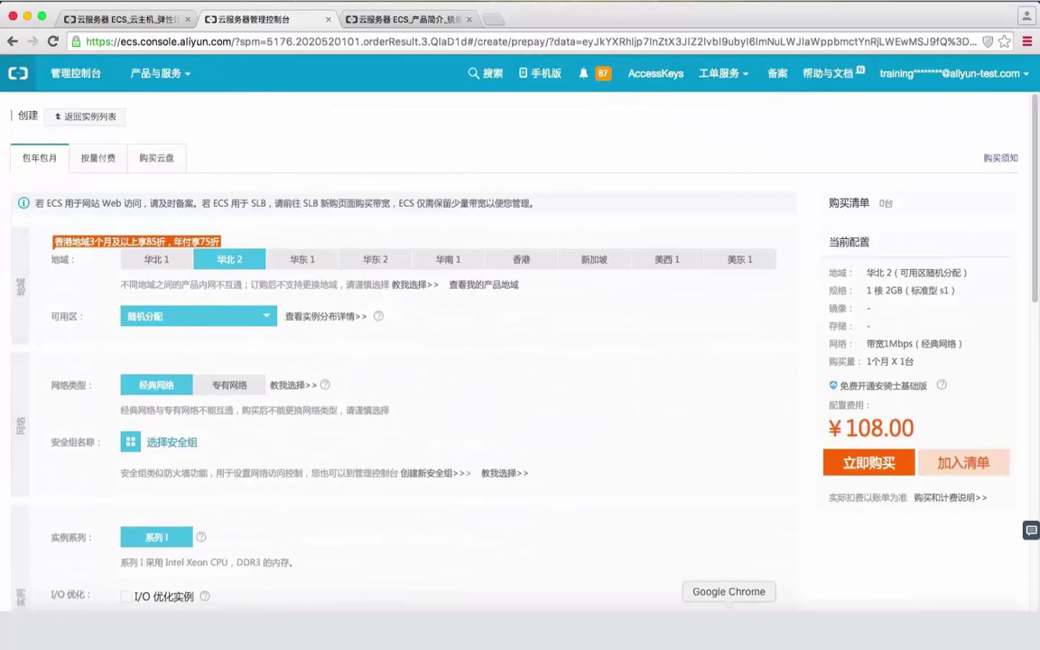
Switch to the PowerPoint presentation ECS产品介绍.pptx and start the slide show from slide 33, 本节结束，谢谢观看！.
{"action": "left_click", "coordinate": [696, 632]}
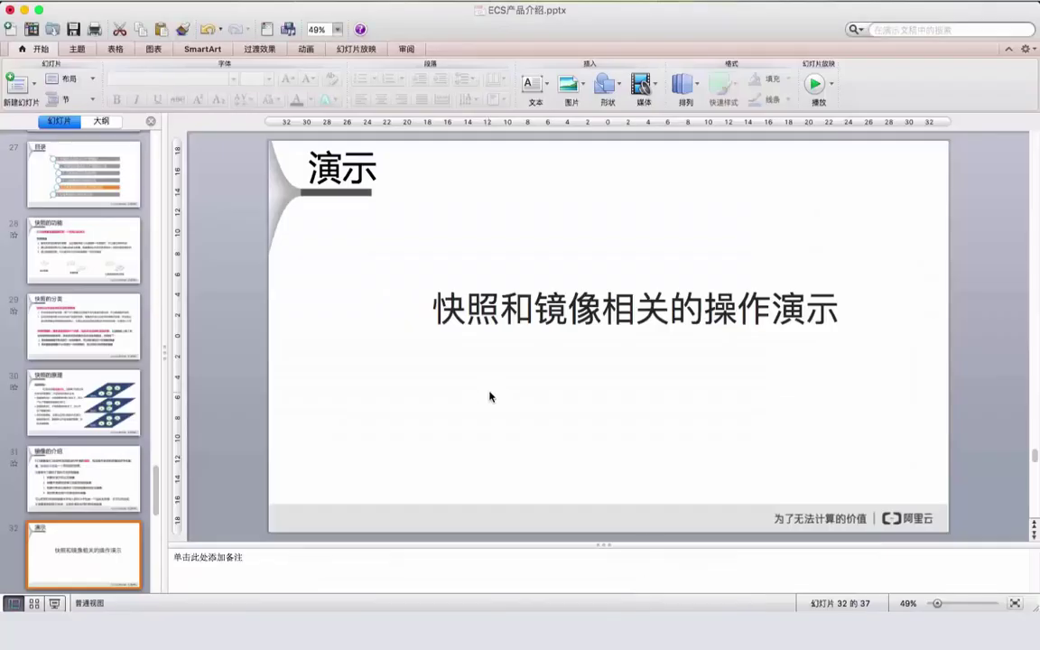
{"action": "scroll", "coordinate": [104, 407], "scroll_direction": "down", "scroll_amount": 3}
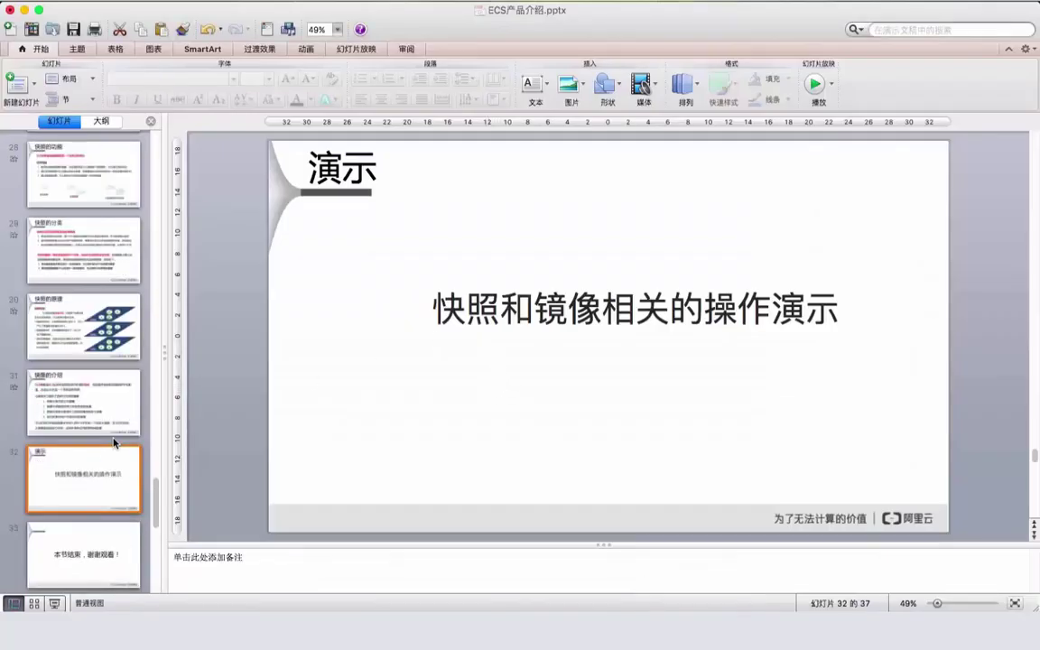
{"action": "left_click", "coordinate": [90, 375]}
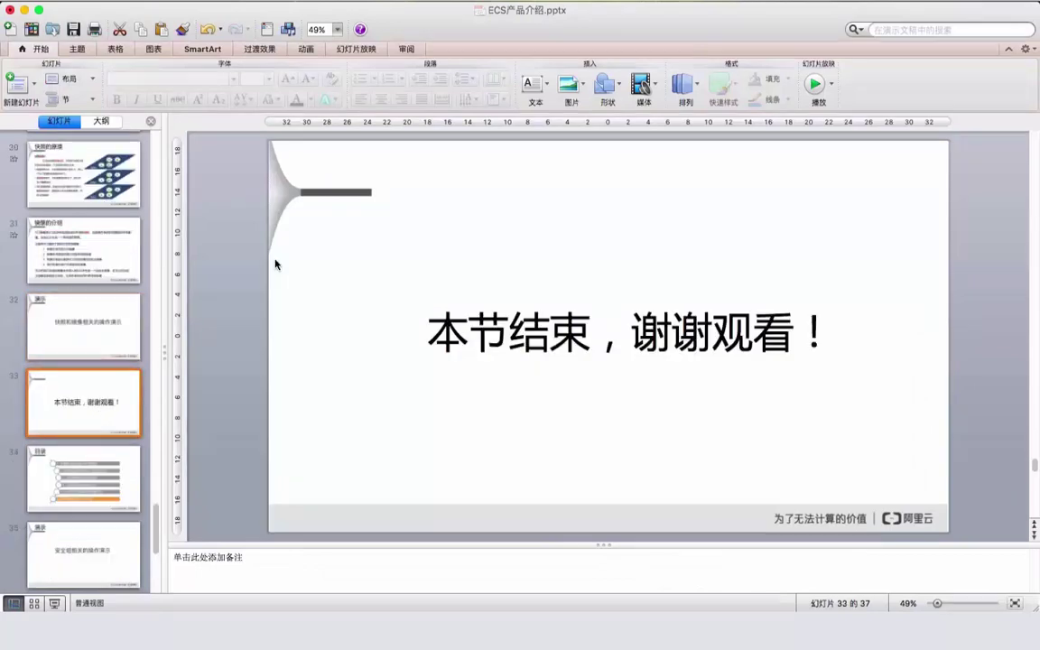
{"action": "left_click", "coordinate": [816, 86]}
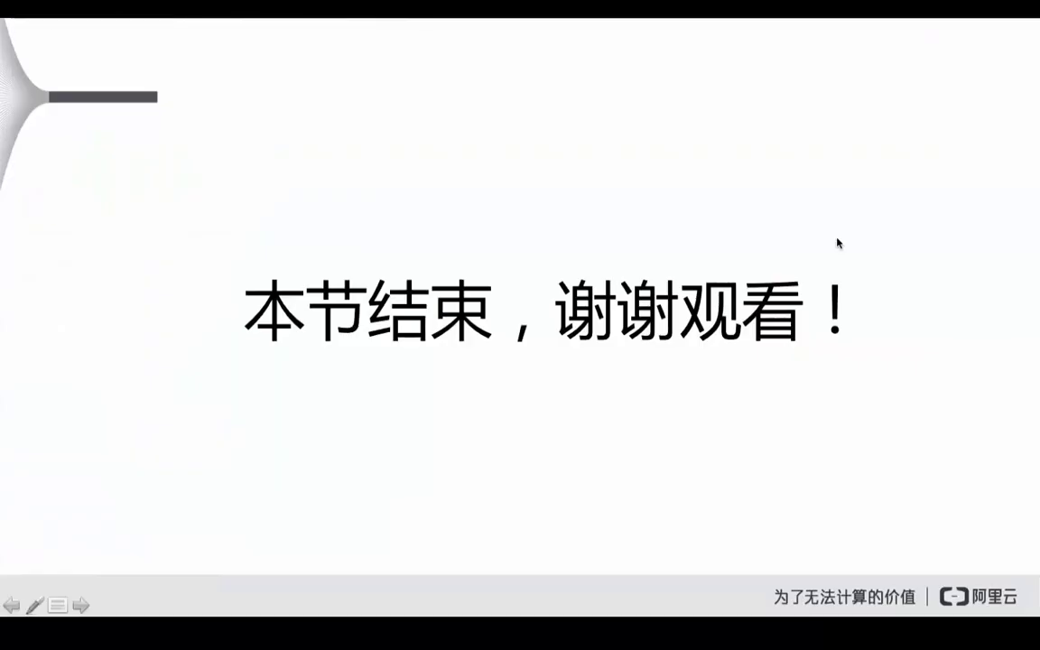